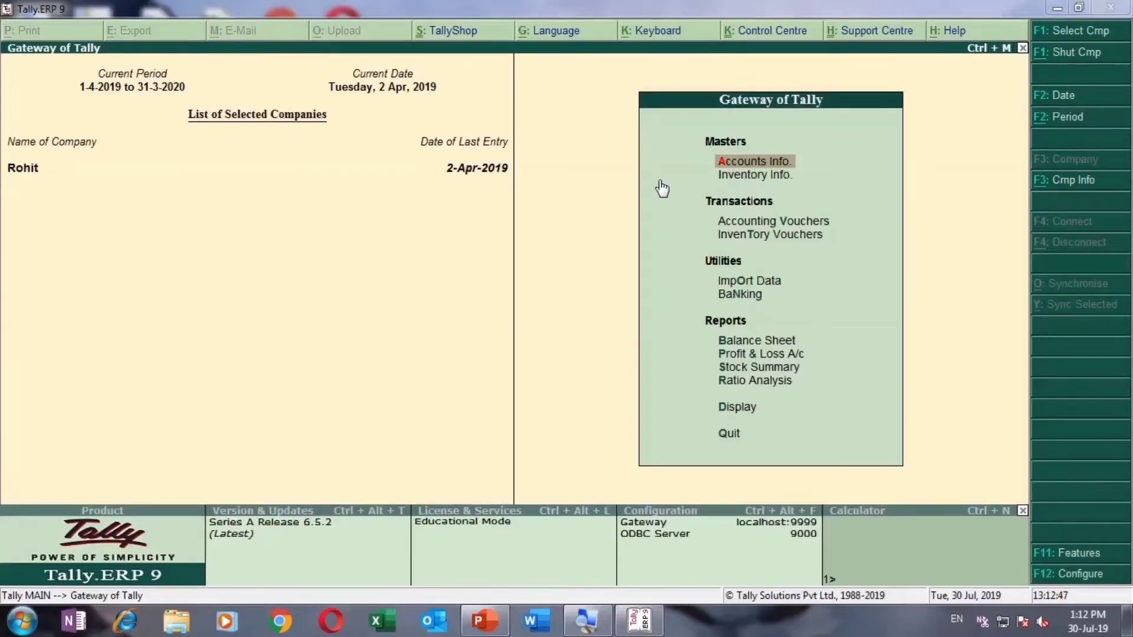
Step: Go to Accounts Info. > Ledgers > Create to start a new ledger
key(Down)
key(Up)
key(Return)
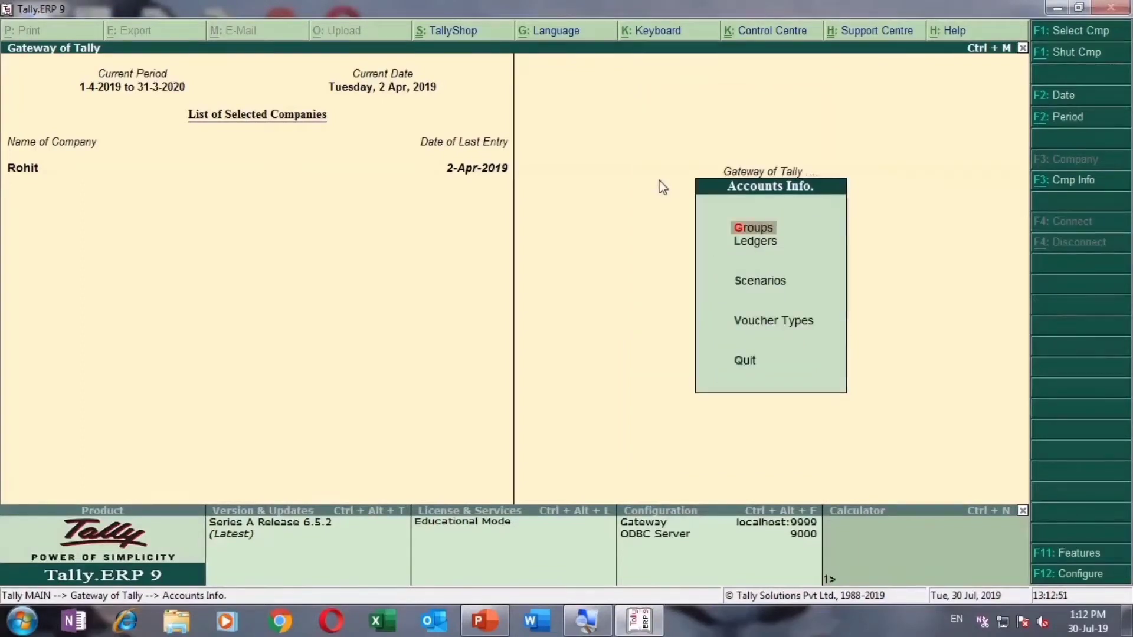
key(Down)
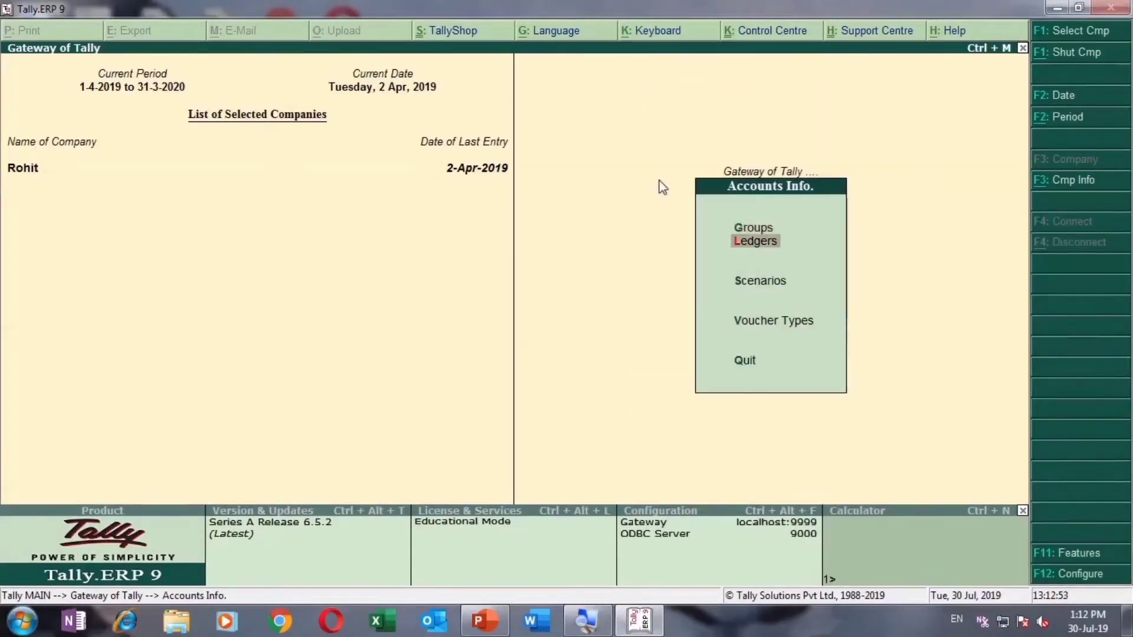
key(Return)
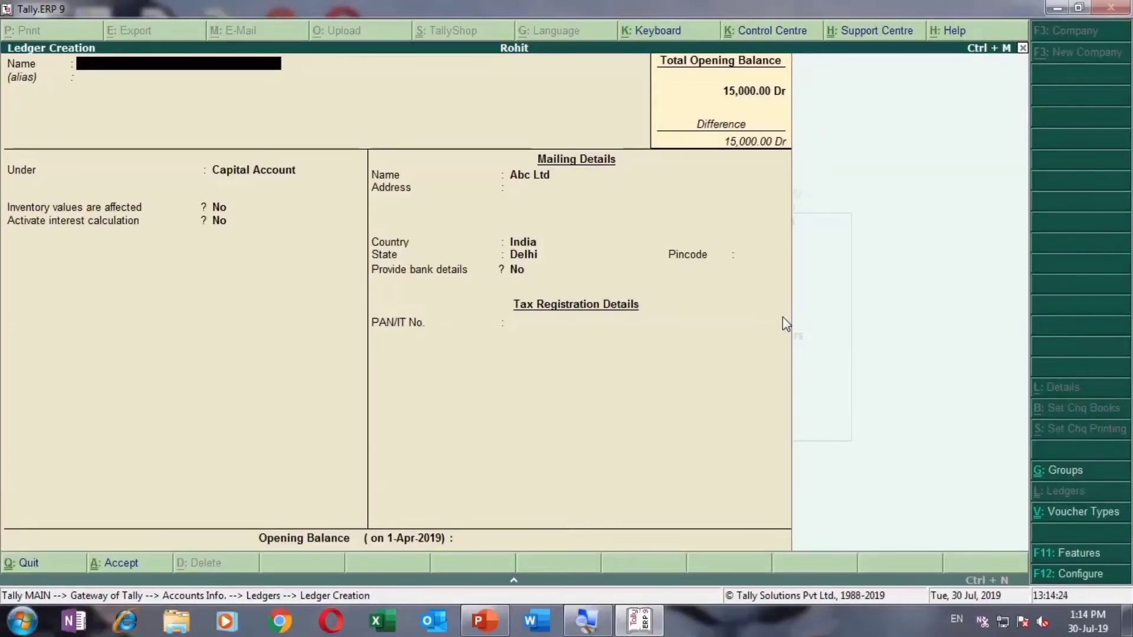
Step: Enter the customer's name as the ledger name and put it under Sundry Debtors
text(Hari)
key(Return)
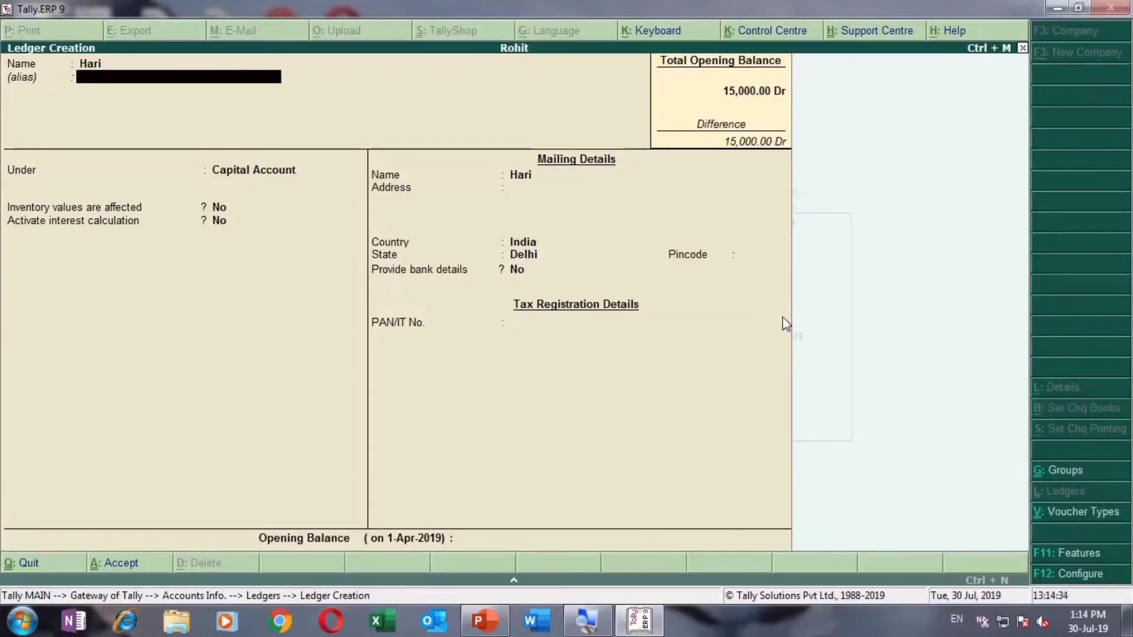
key(Return)
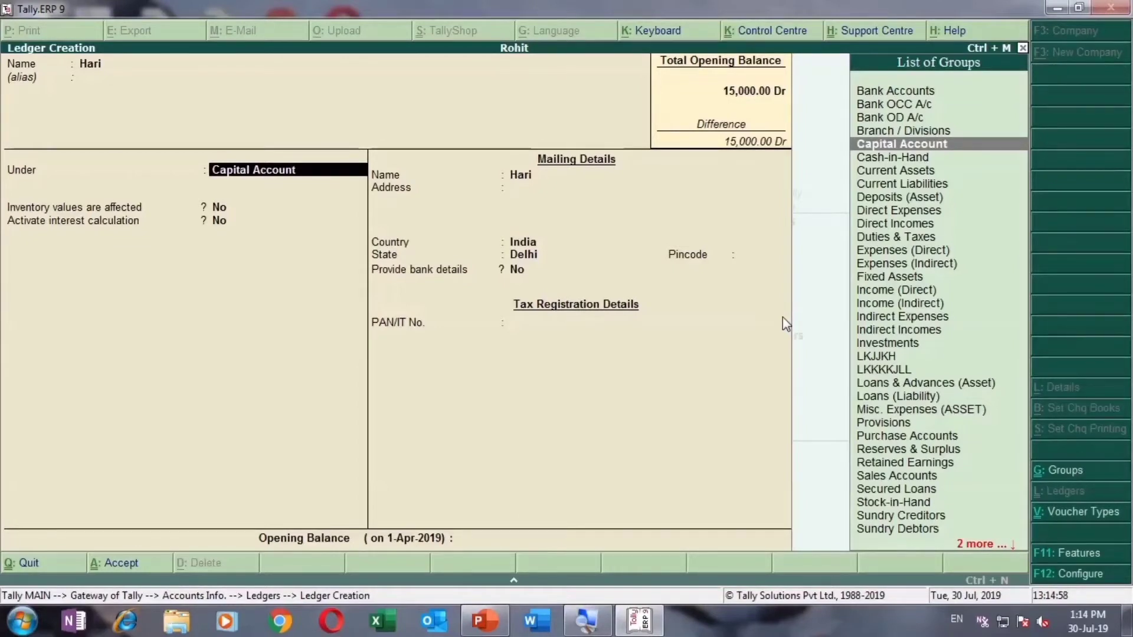
text(Sun)
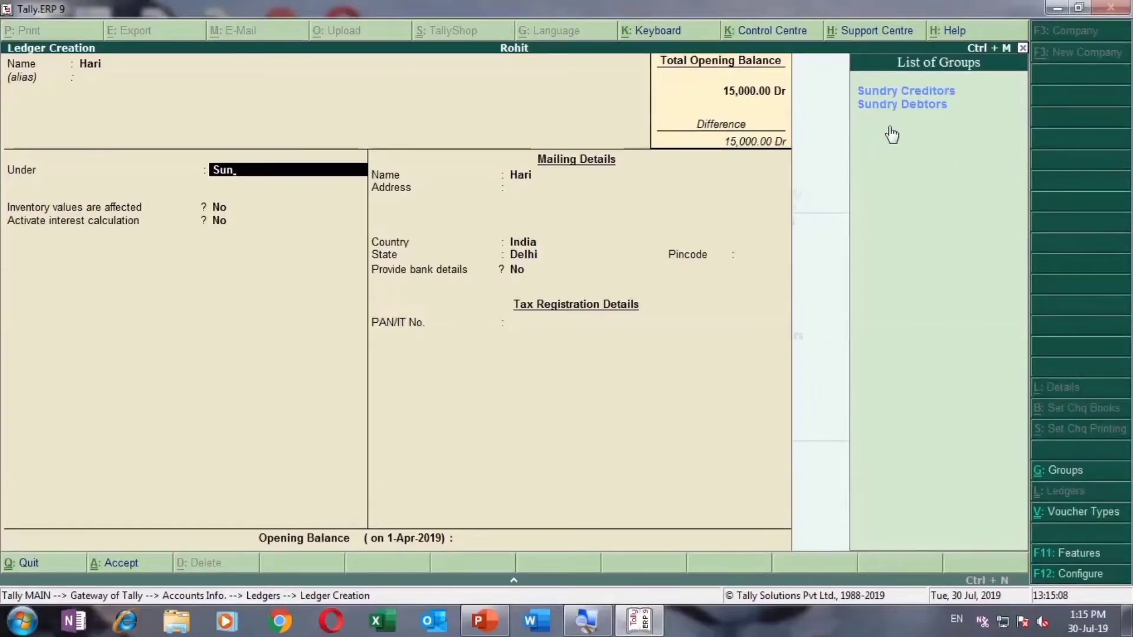
key(Down)
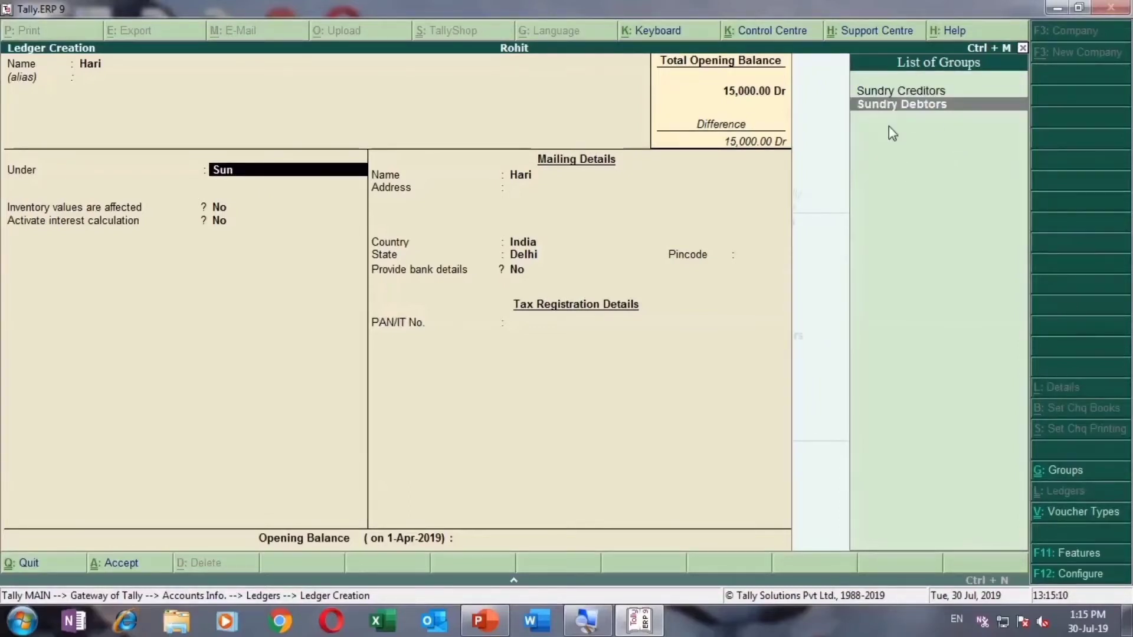
key(Return)
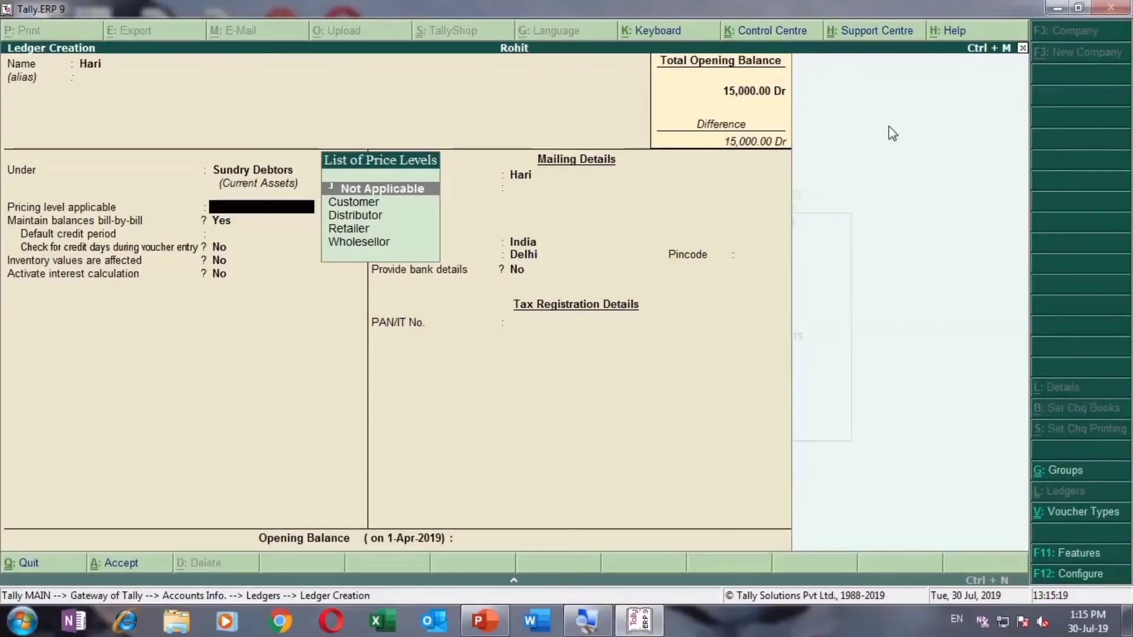
Step: Keep price level Not Applicable, bill-by-bill balances Yes and no default credit period
key(Return)
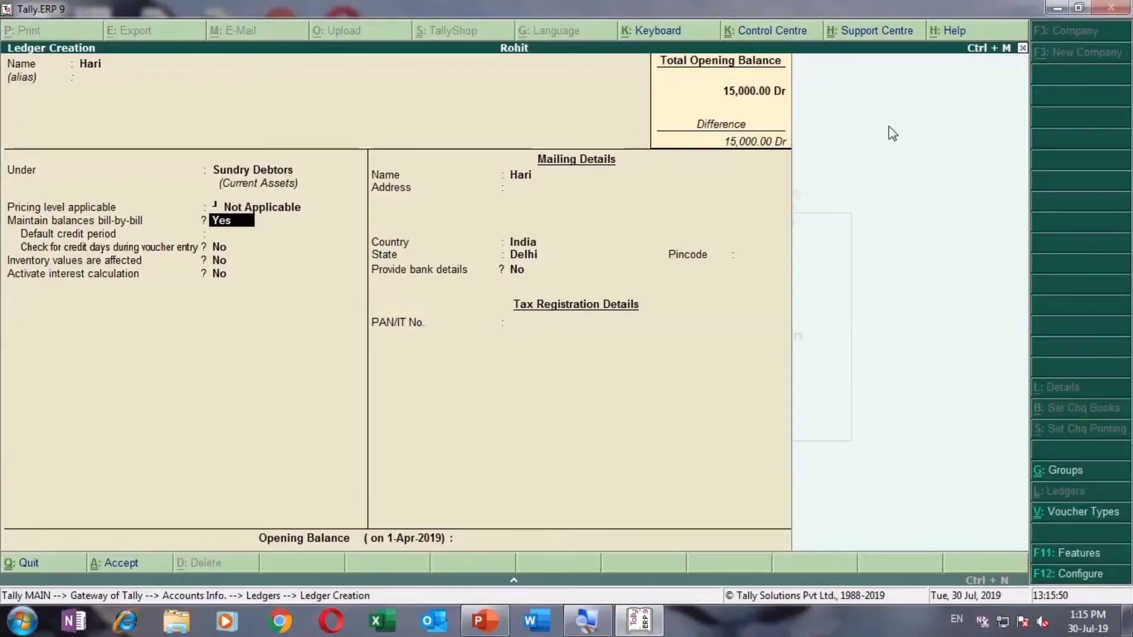
key(Return)
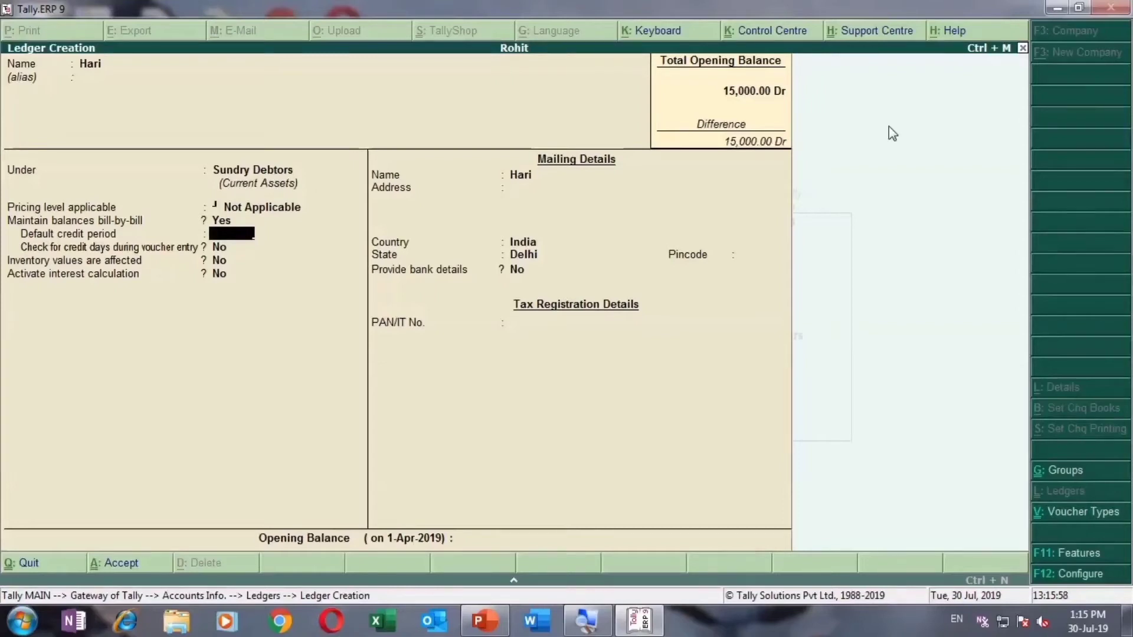
key(Return)
key(Return)
key(Return)
key(Return)
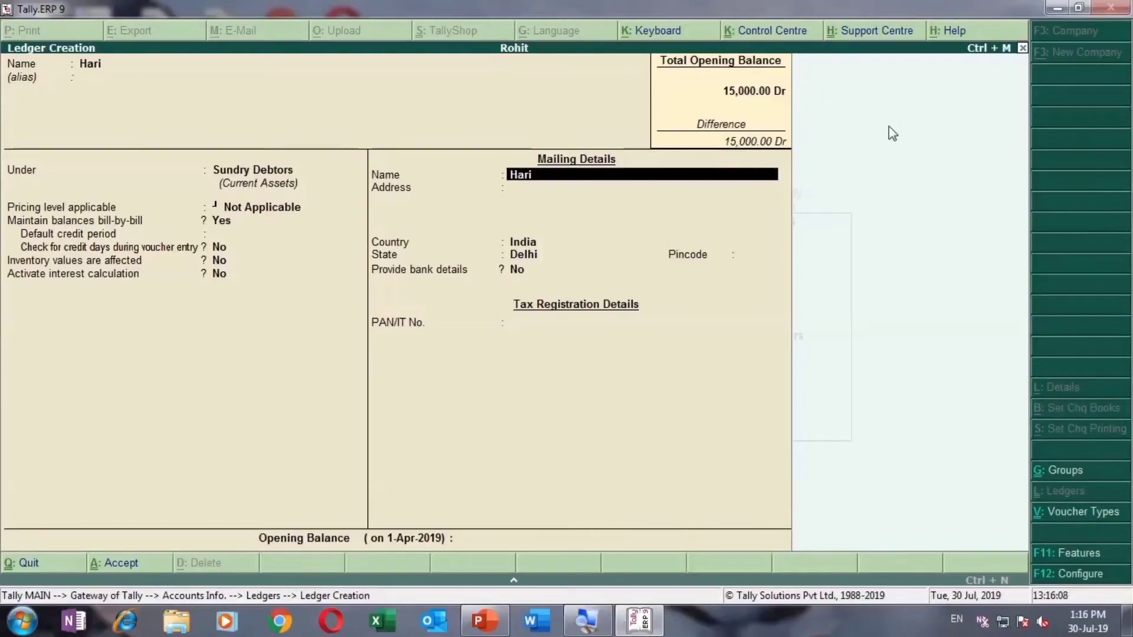
Step: Enter the customer's full mailing name, correcting its last letter
key(Return)
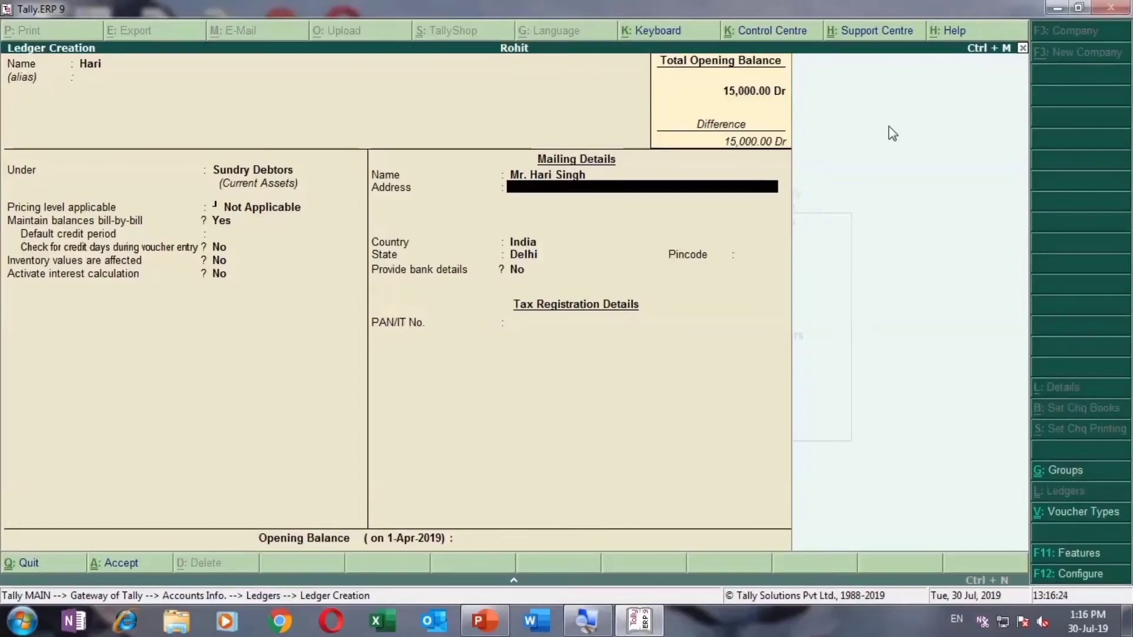
Step: Enter the two-line postal address, keeping India, Delhi and an empty pincode
text(A-Block,)
key(Return)
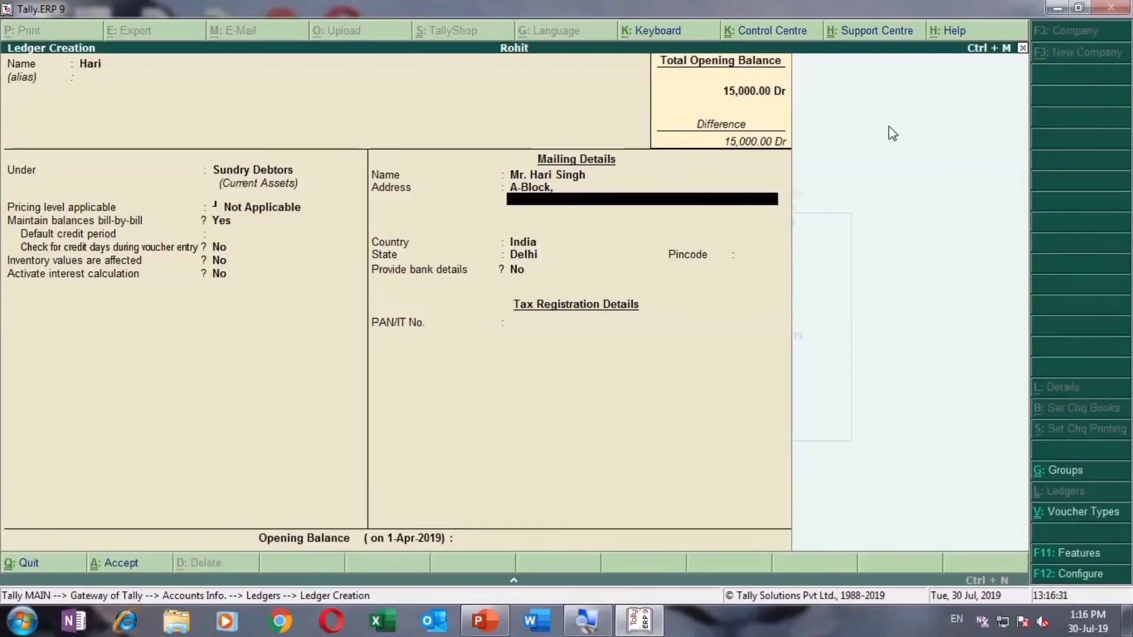
text(Noida, Delhi Nc)
key(Return)
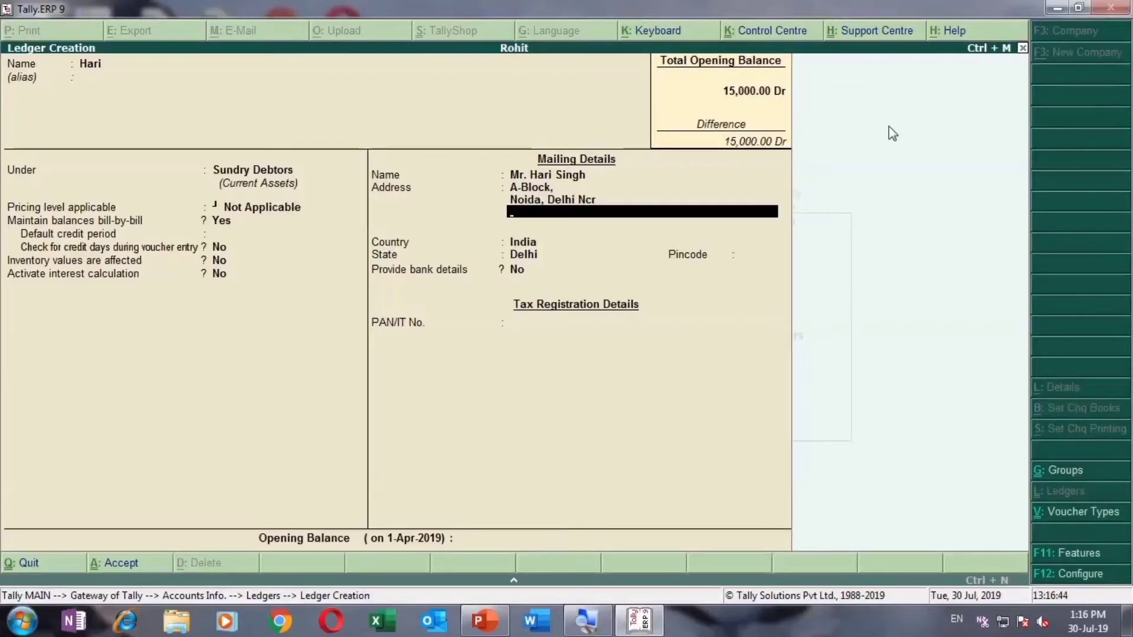
key(Return)
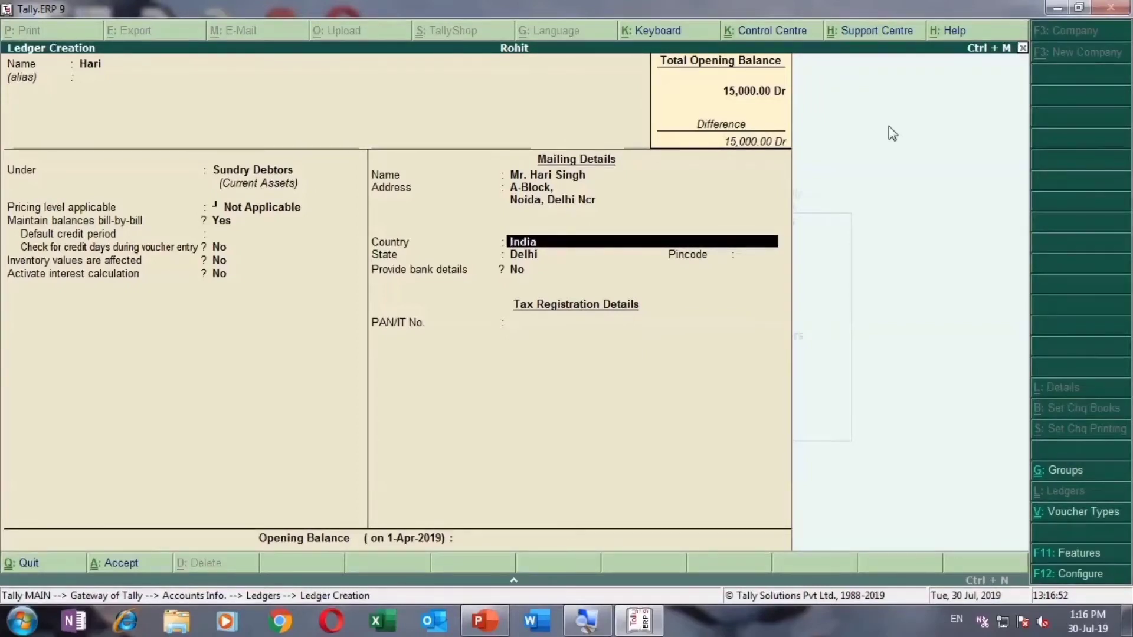
key(Return)
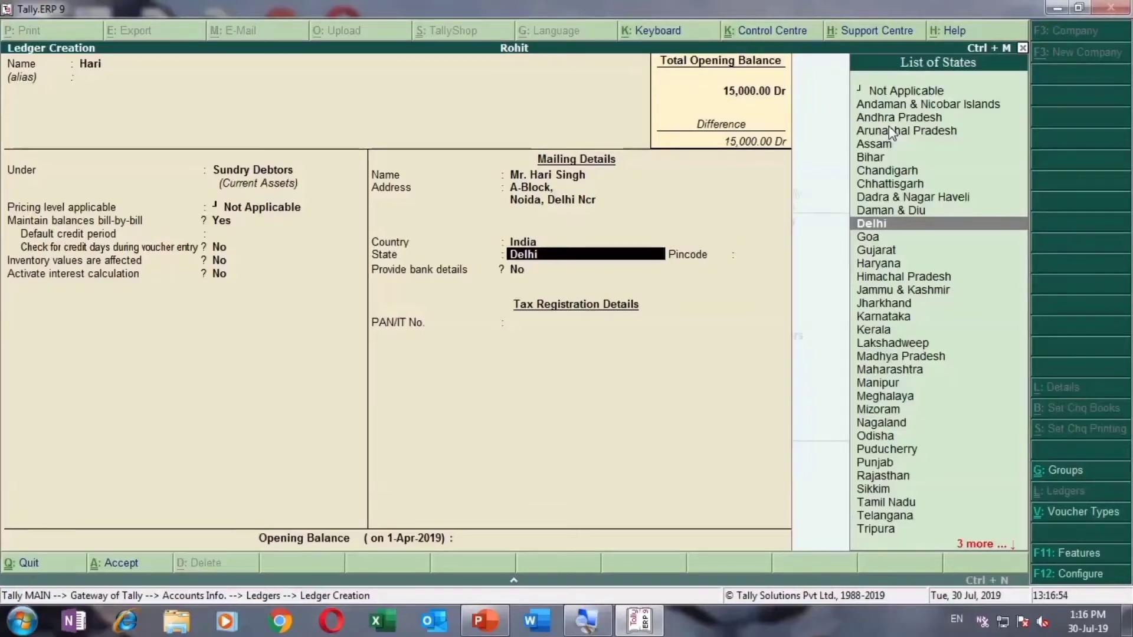
key(Return)
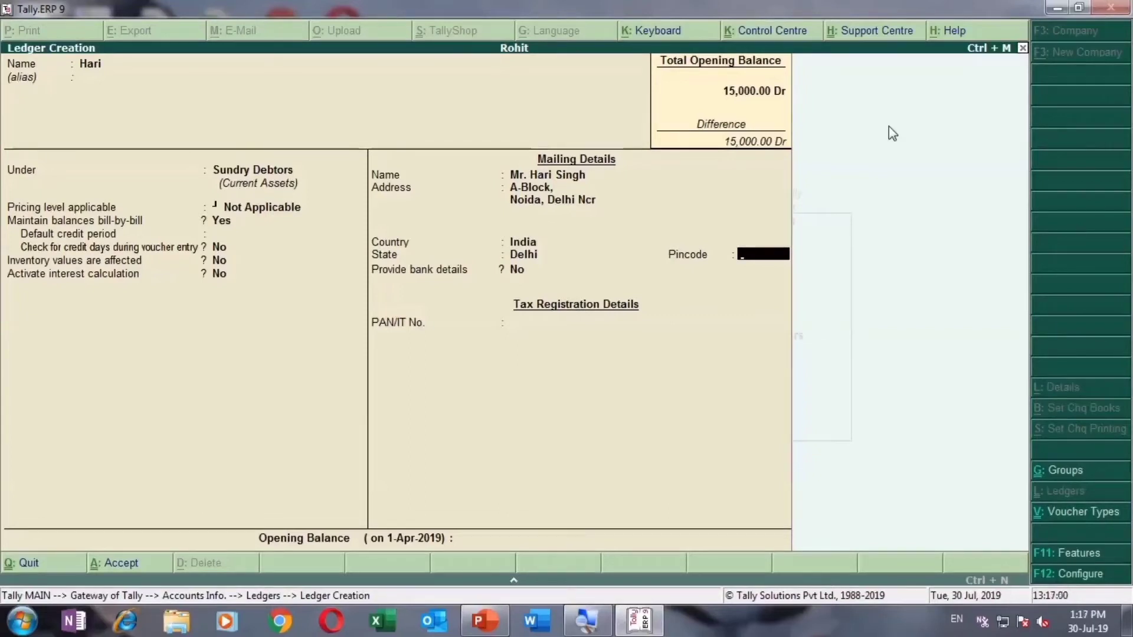
key(Return)
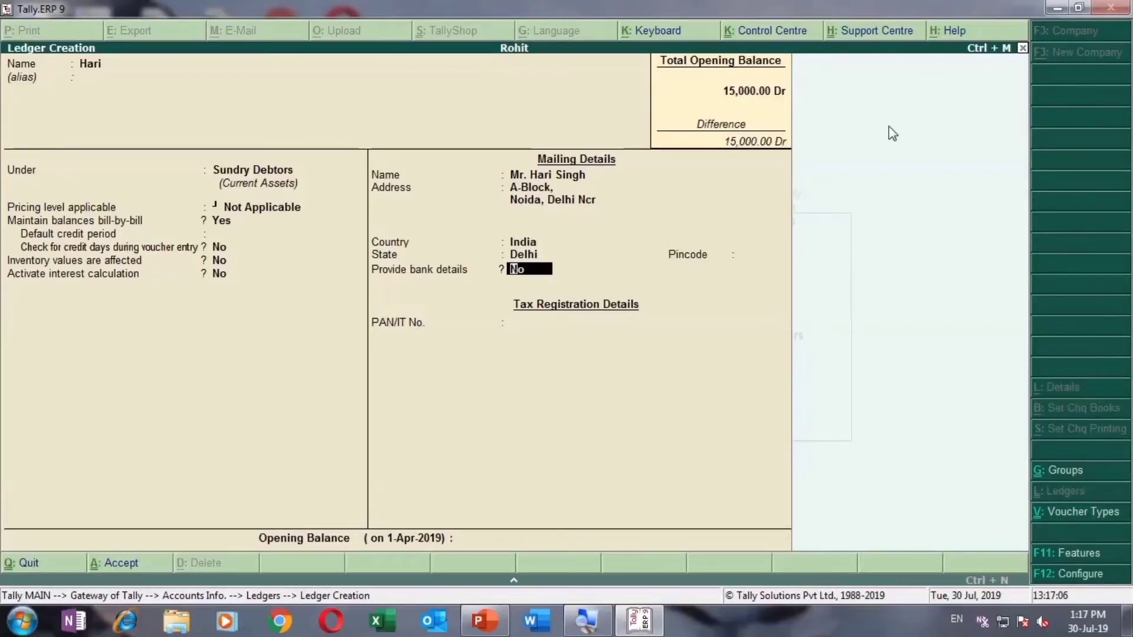
Step: Turn bank details on, then leave Bank Details without adding any transaction type
text(y)
key(Return)
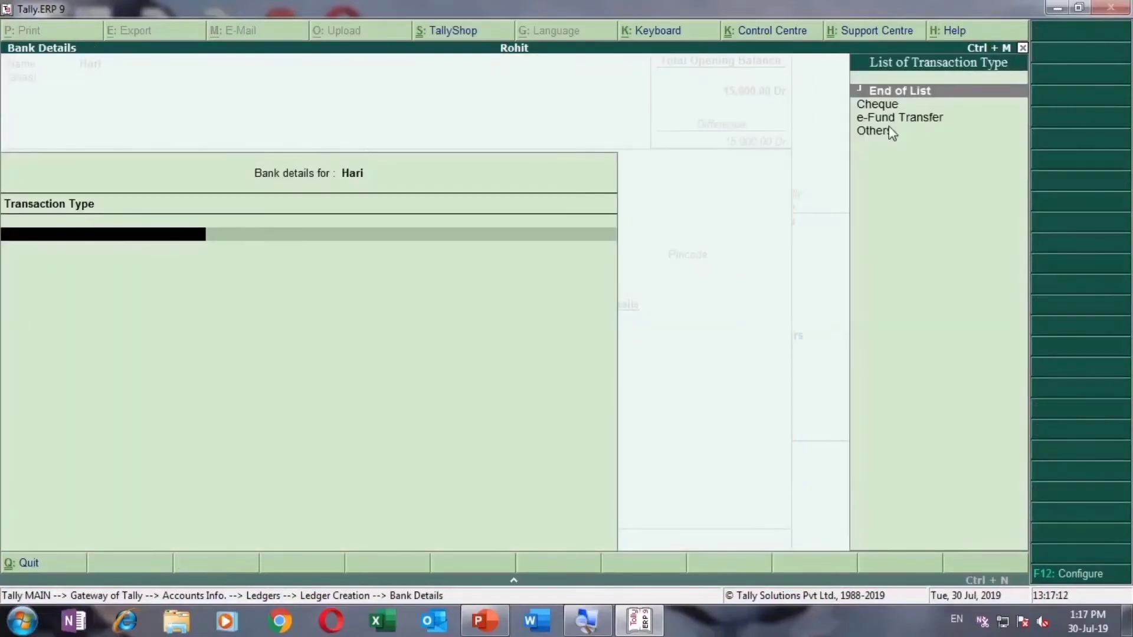
key(Down)
key(Down)
key(Down)
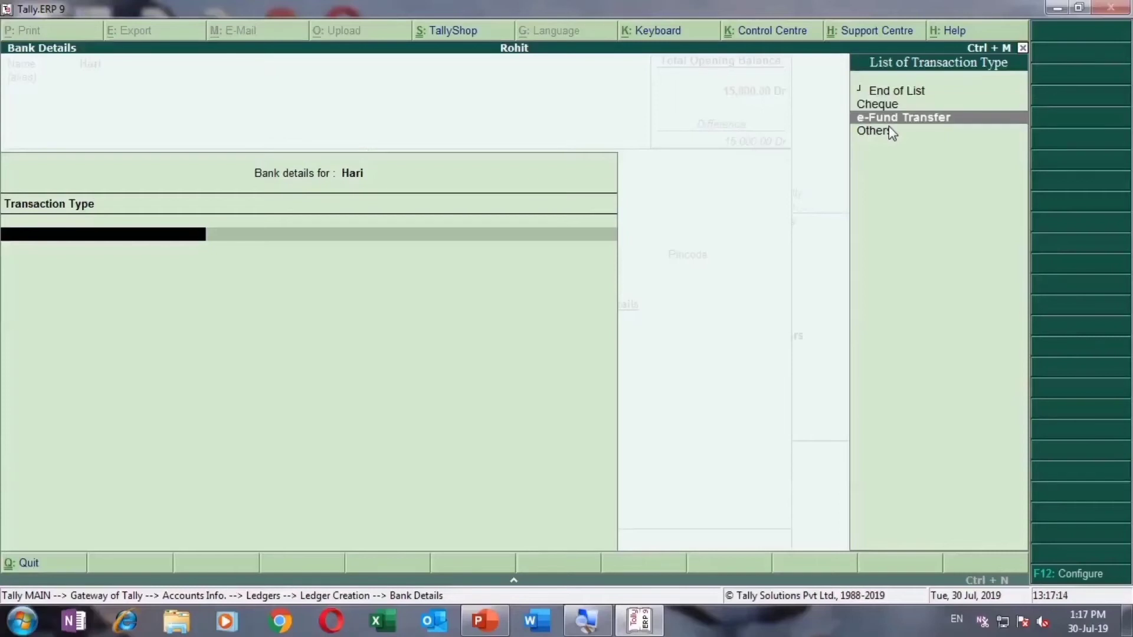
key(Up)
key(Up)
key(Up)
key(Down)
key(Down)
key(Down)
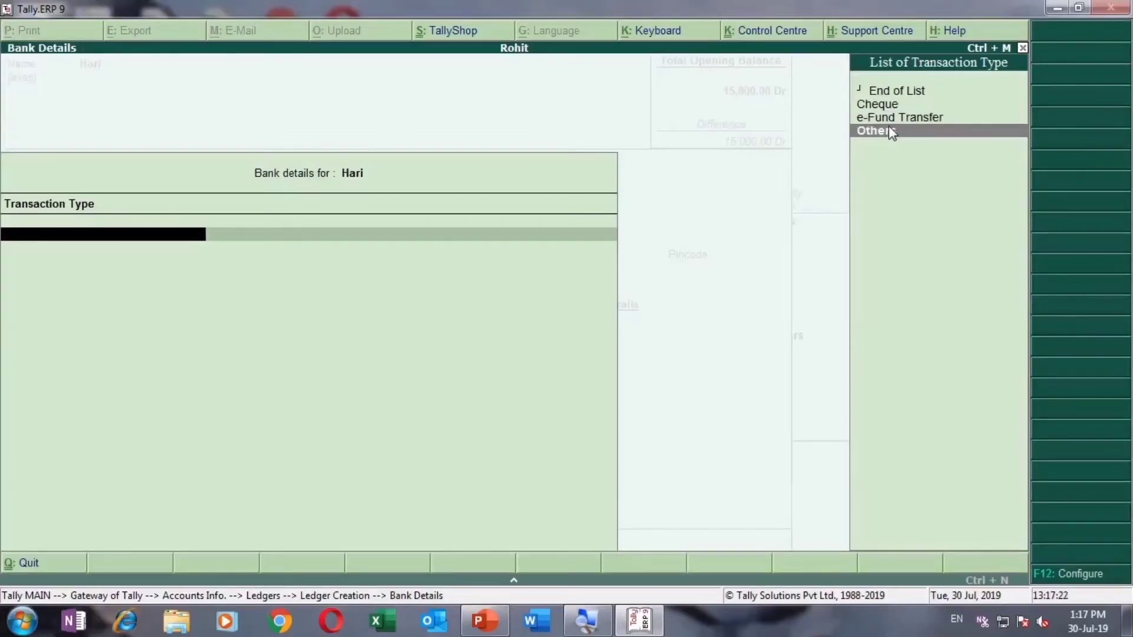
key(Escape)
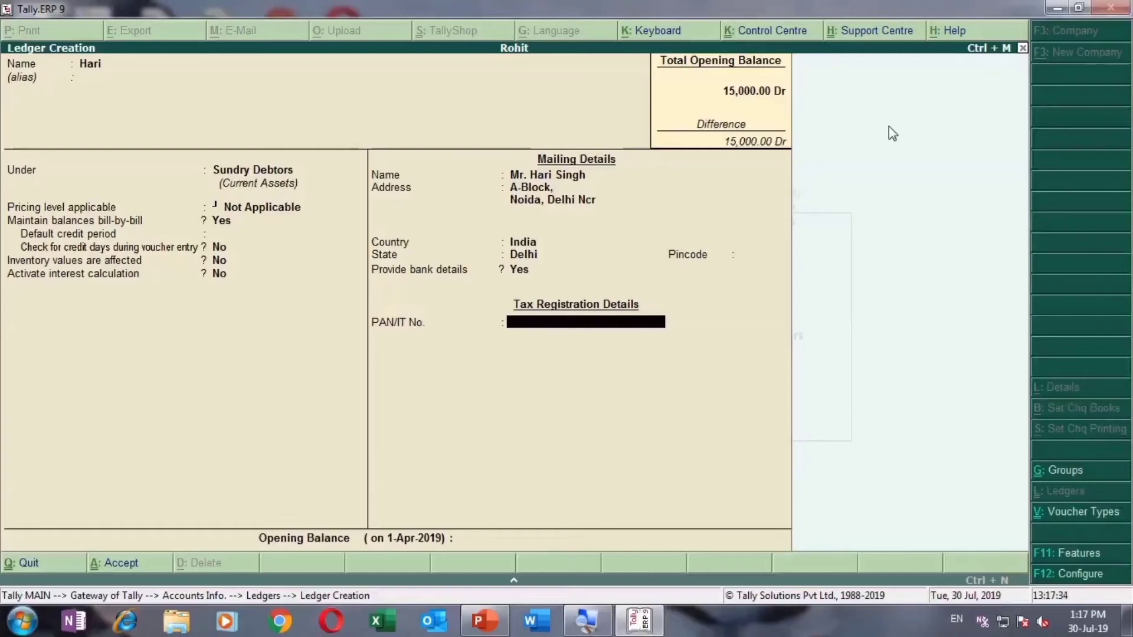
Step: In Ledger Configuration (F12), set Provide contact details to Yes and return to the form
key(F12)
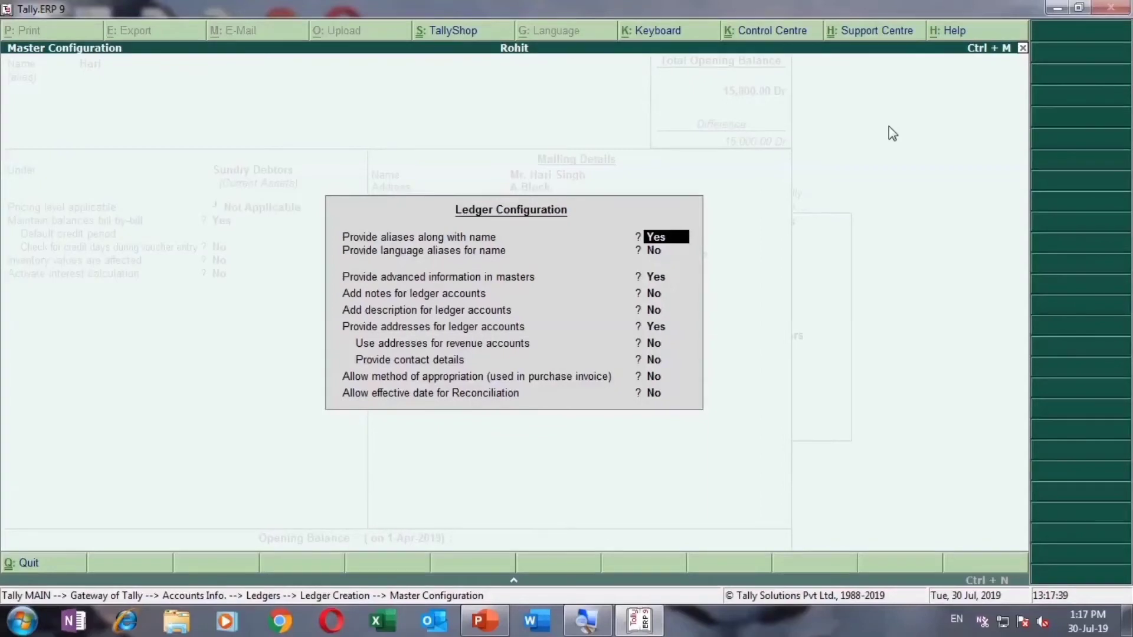
key(Return)
key(Return)
key(Return)
key(Return)
key(Return)
key(Return)
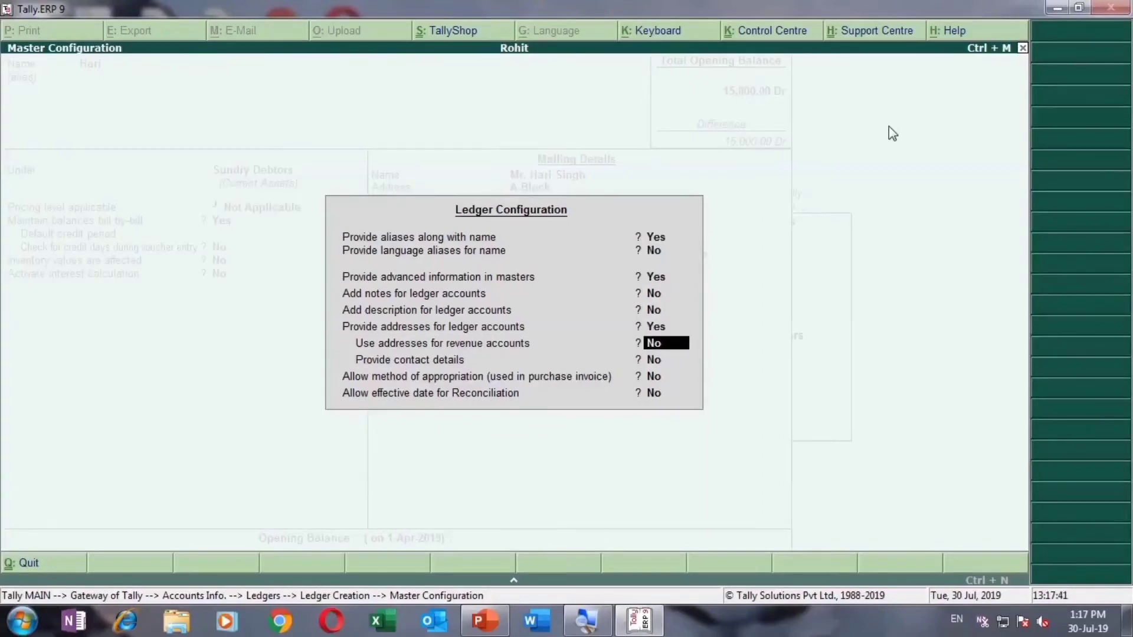
key(Return)
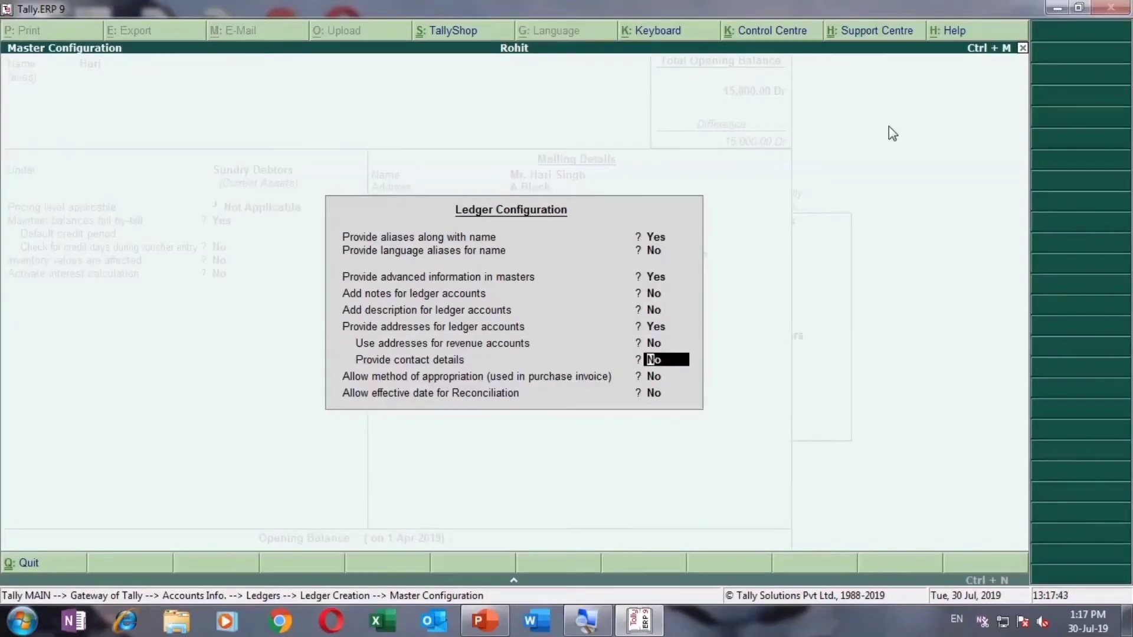
text(y)
key(Return)
key(Return)
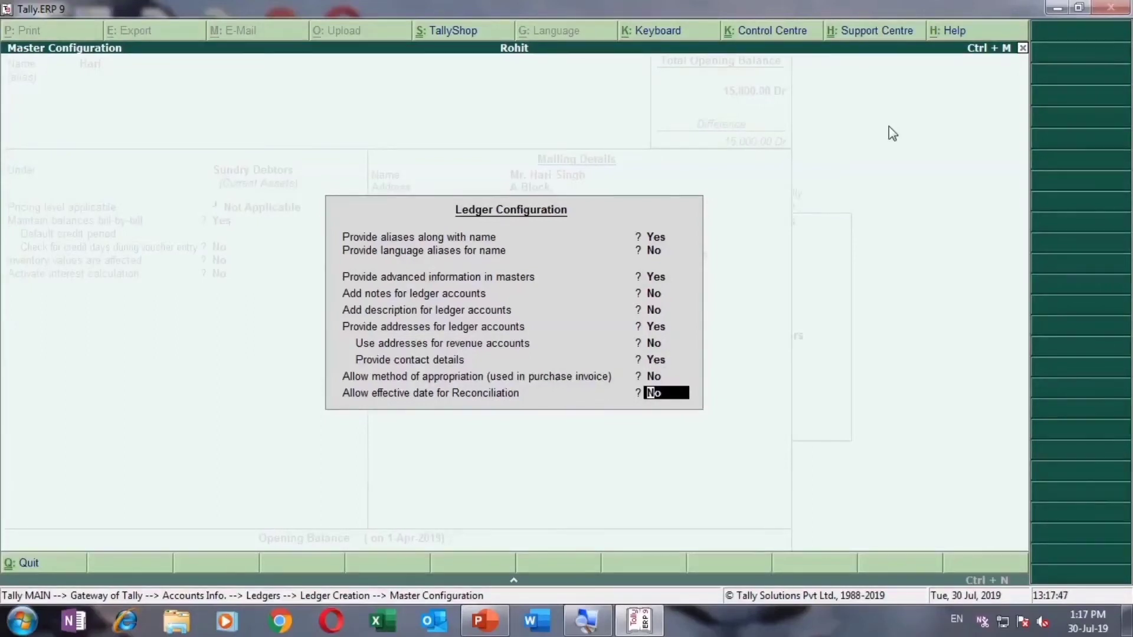
key(Return)
key(Return)
key(Return)
key(Return)
key(Return)
key(Return)
key(Return)
key(Return)
key(Return)
key(Return)
key(Return)
key(Return)
key(Return)
key(Return)
key(Return)
key(Return)
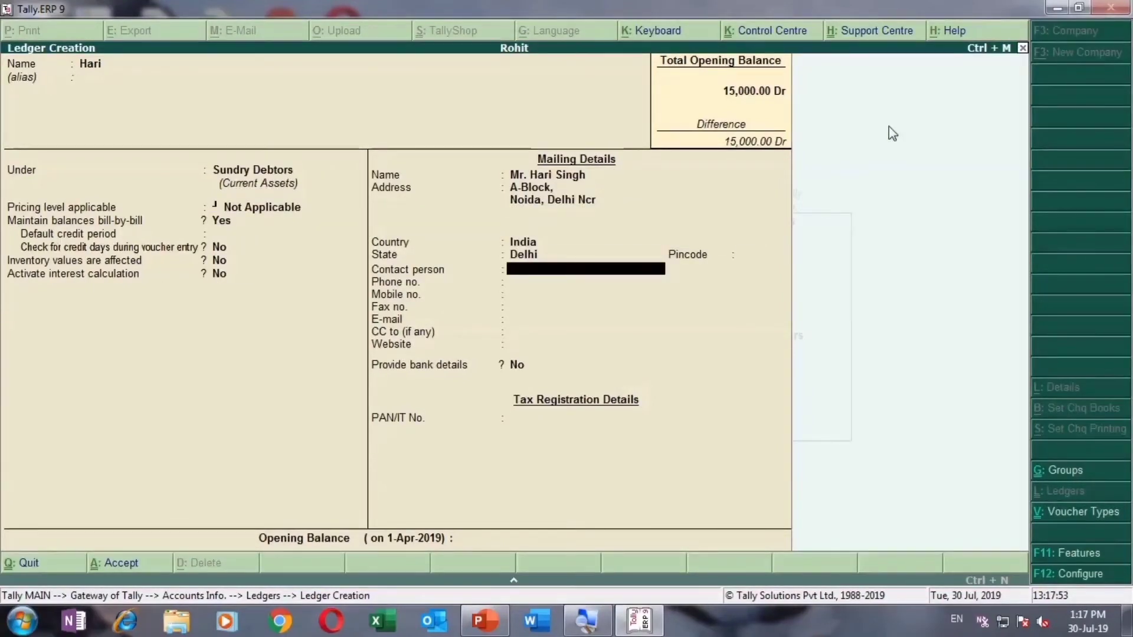
Step: Enter the contact person's name, the phone number and the mobile number
text(Mr.)
key(Return)
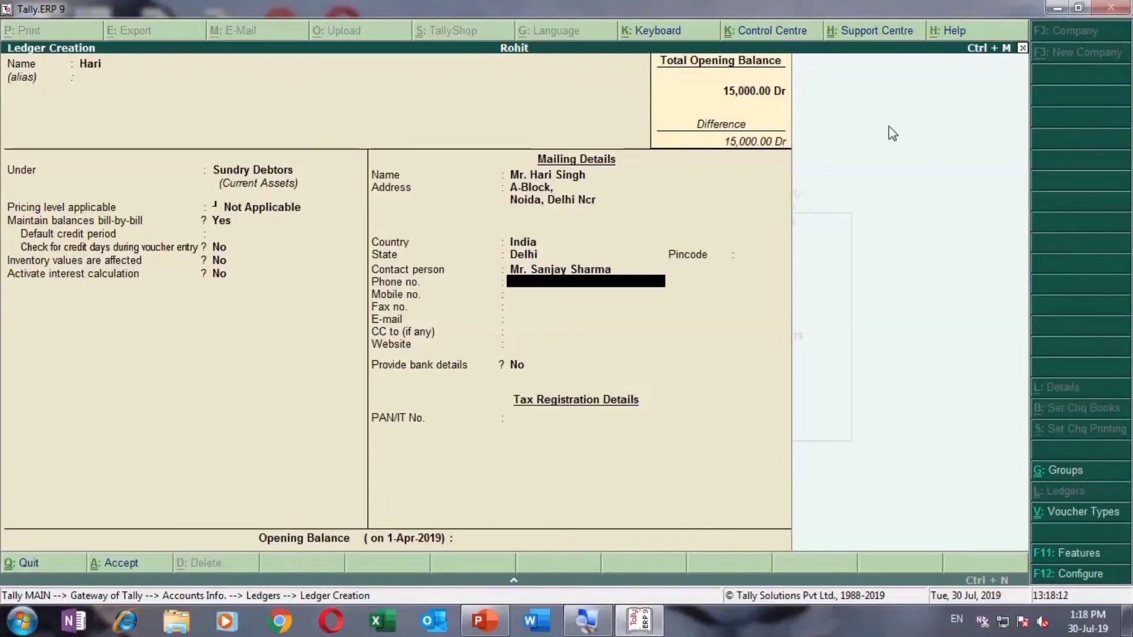
key(Return)
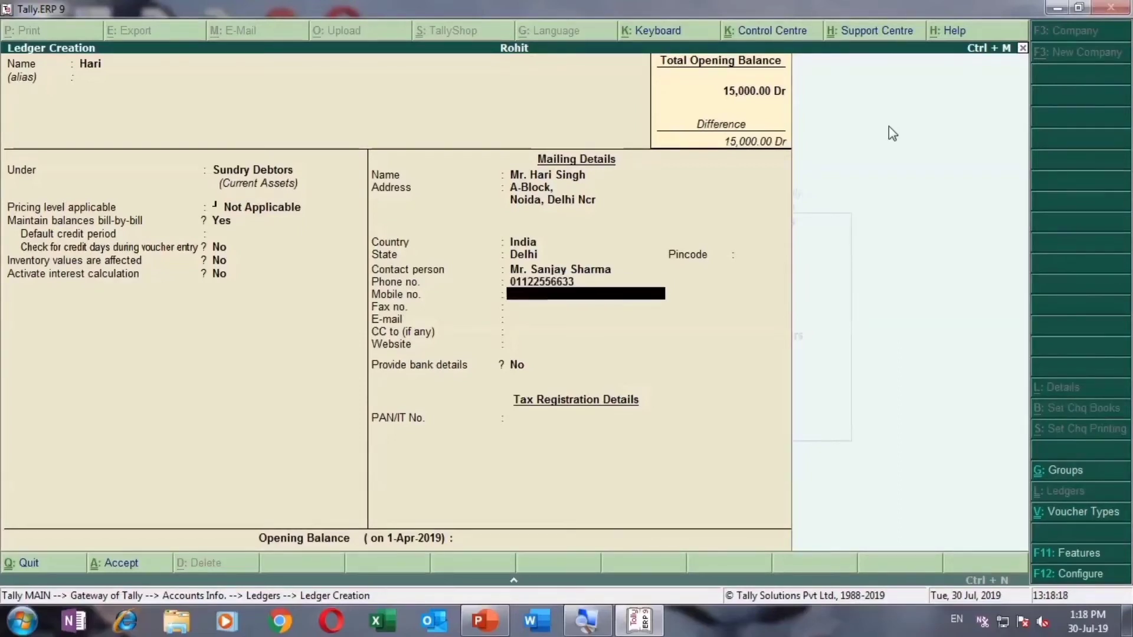
key(Return)
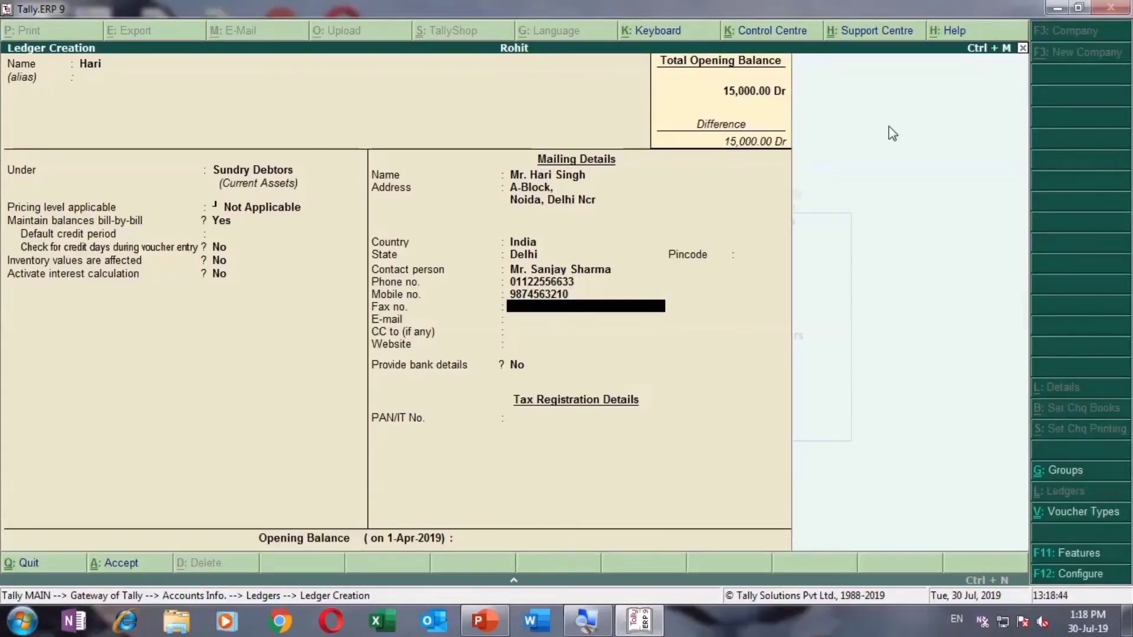
Step: Enter and correct the fax number, then the e-mail address, leaving CC blank
text(225566333)
key(Return)
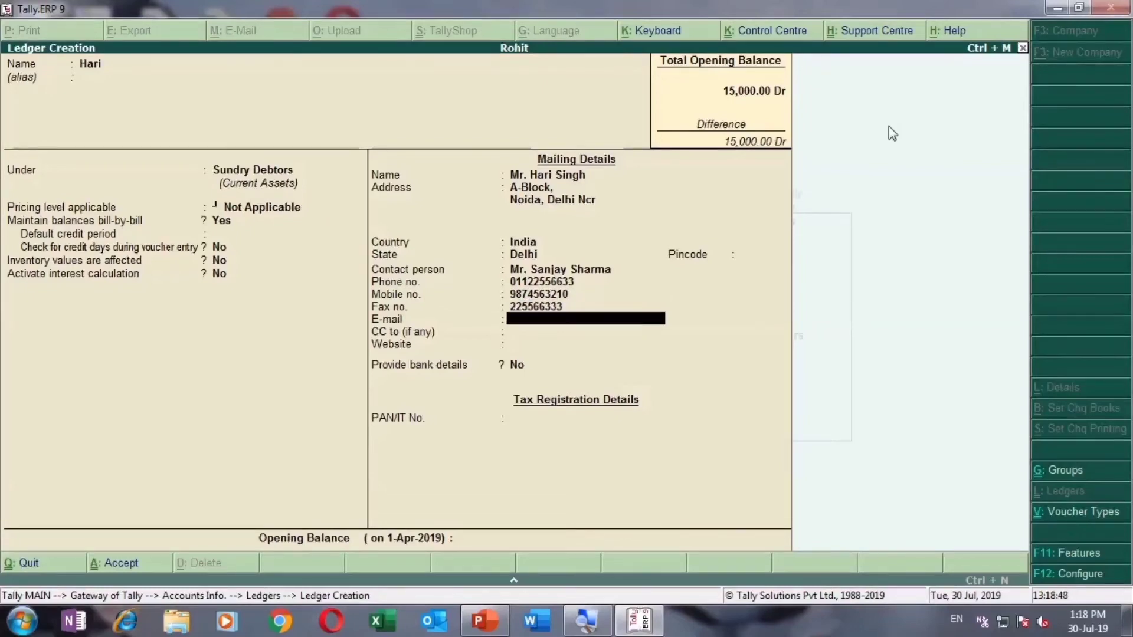
key(BackSpace)
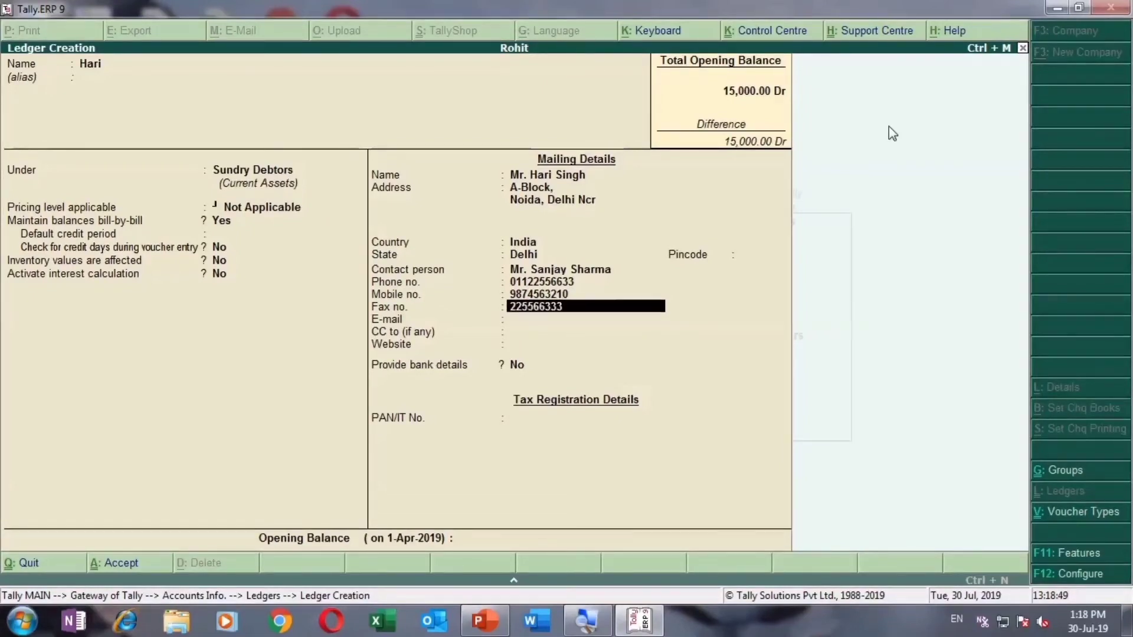
key(End)
key(BackSpace)
key(Return)
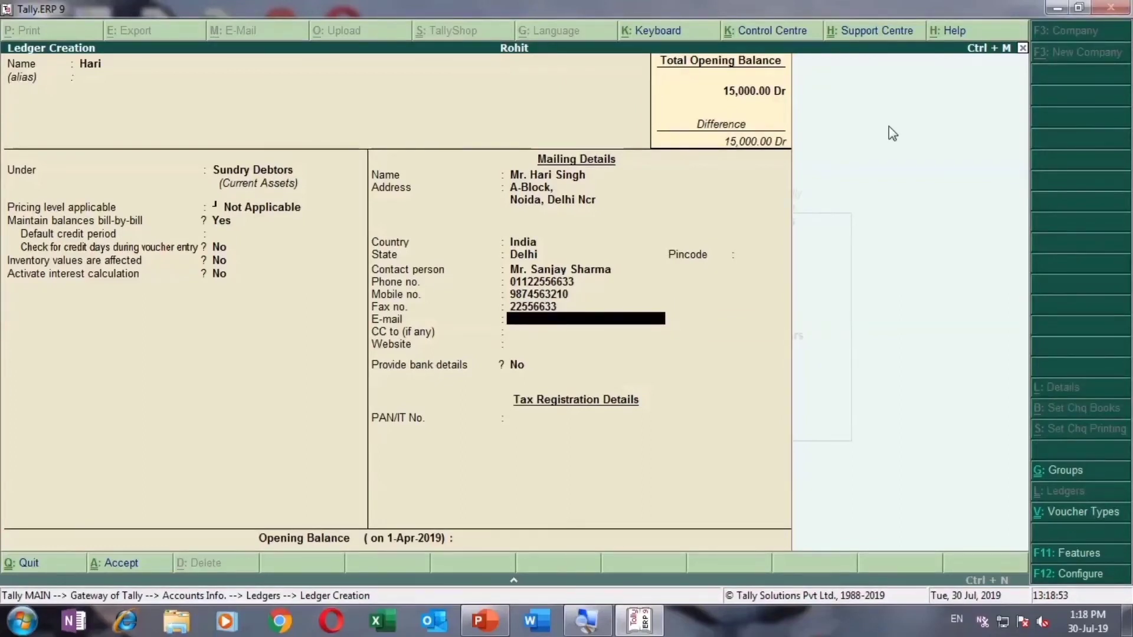
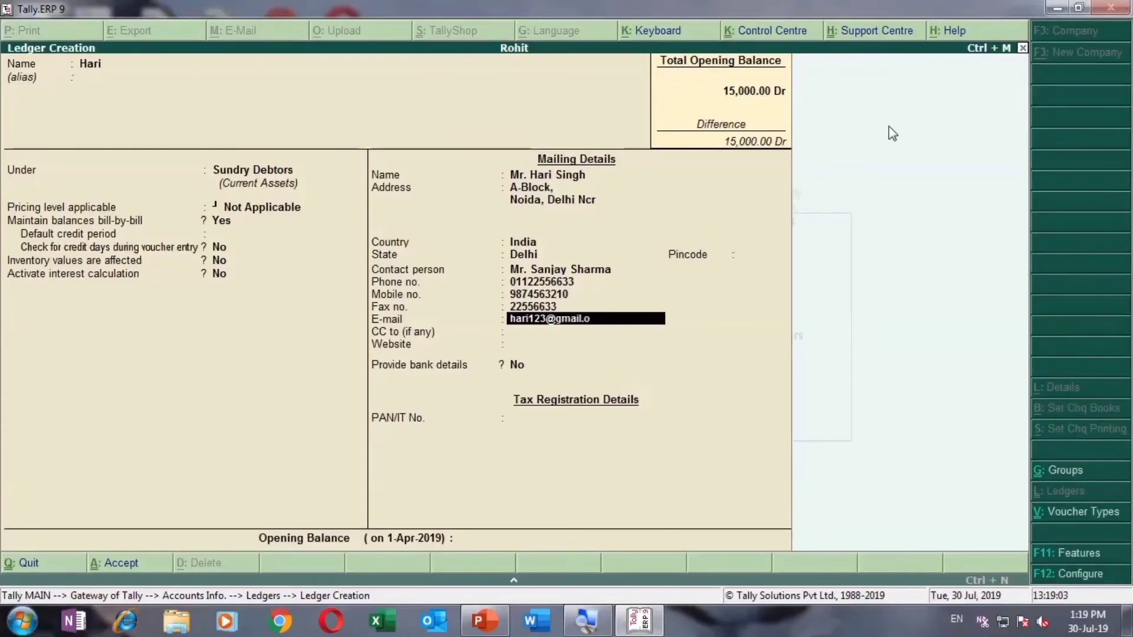
key(Return)
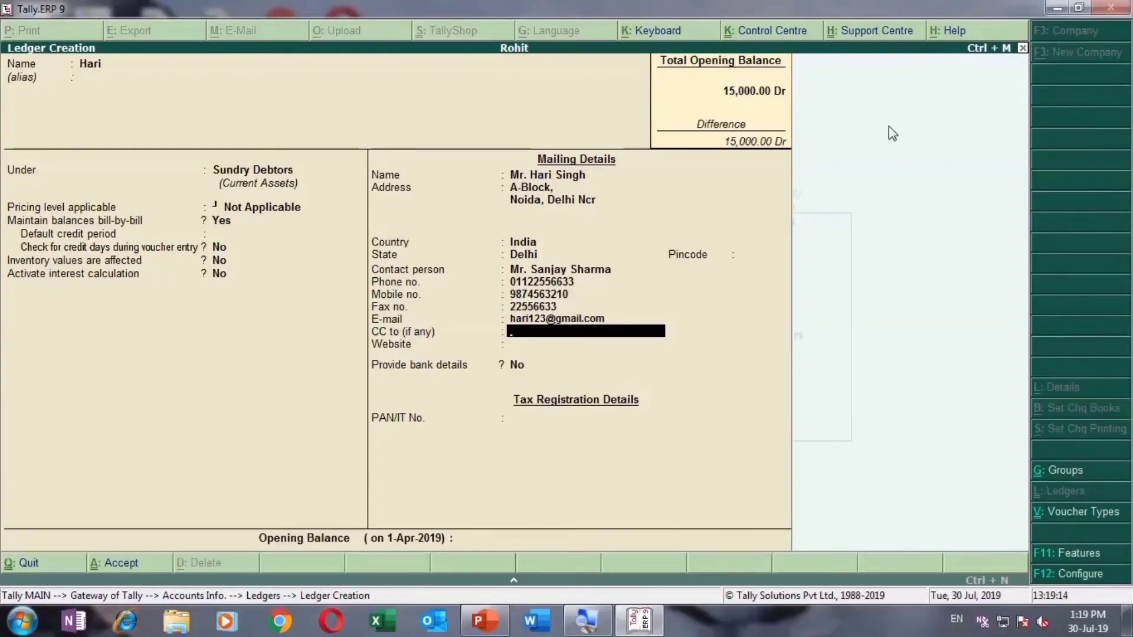
key(Return)
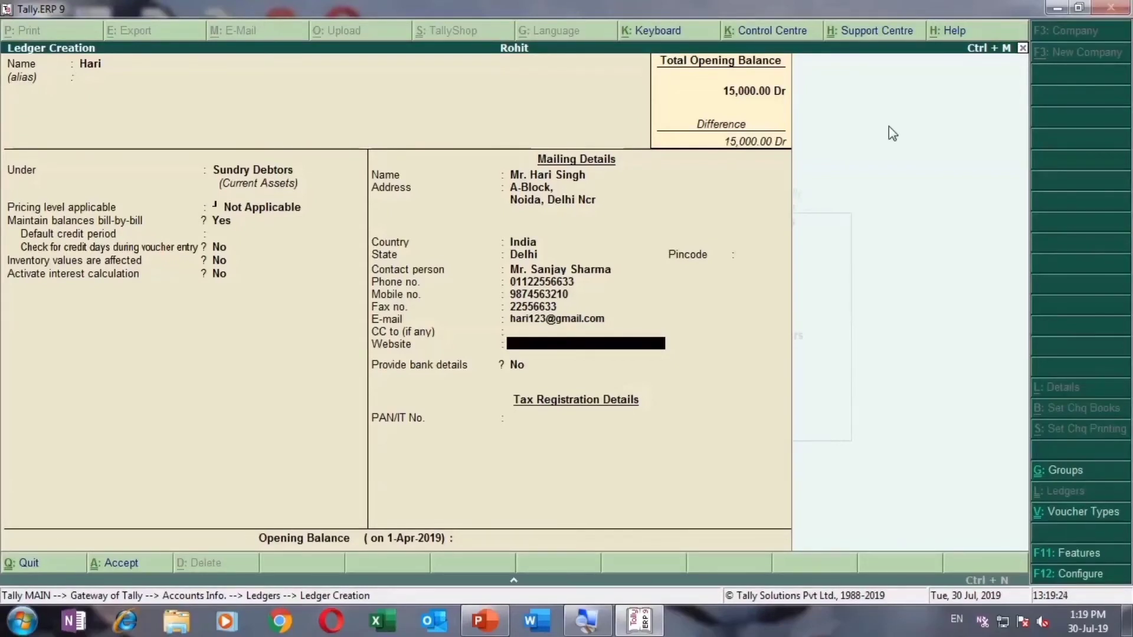
Step: Leave website blank and bank details off, and enter the ledger's PAN/IT number
key(Return)
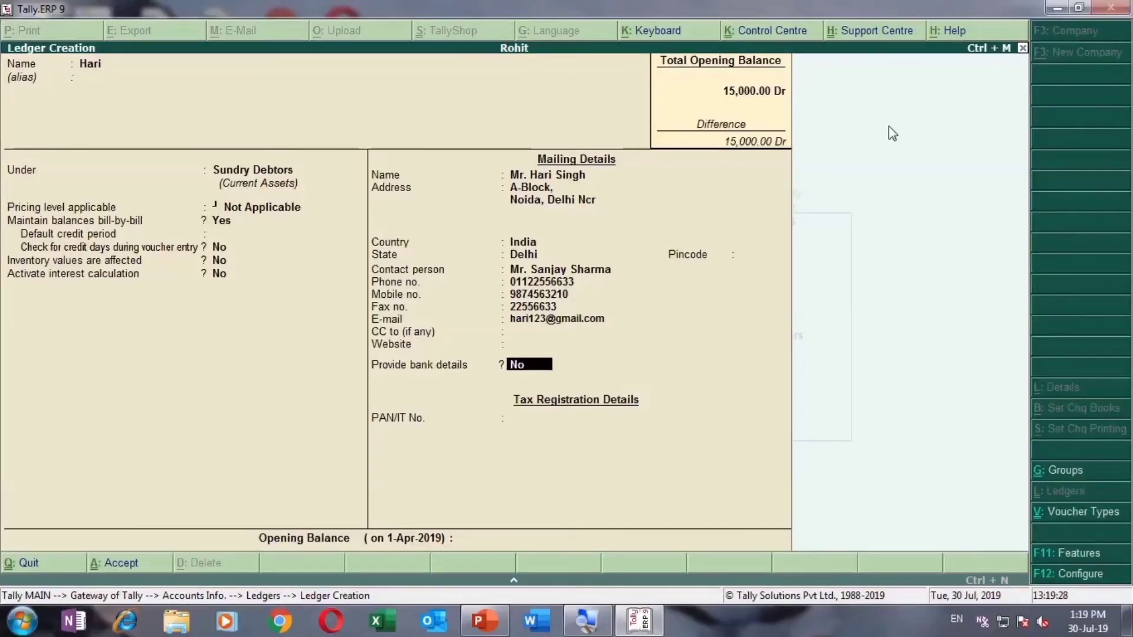
key(Return)
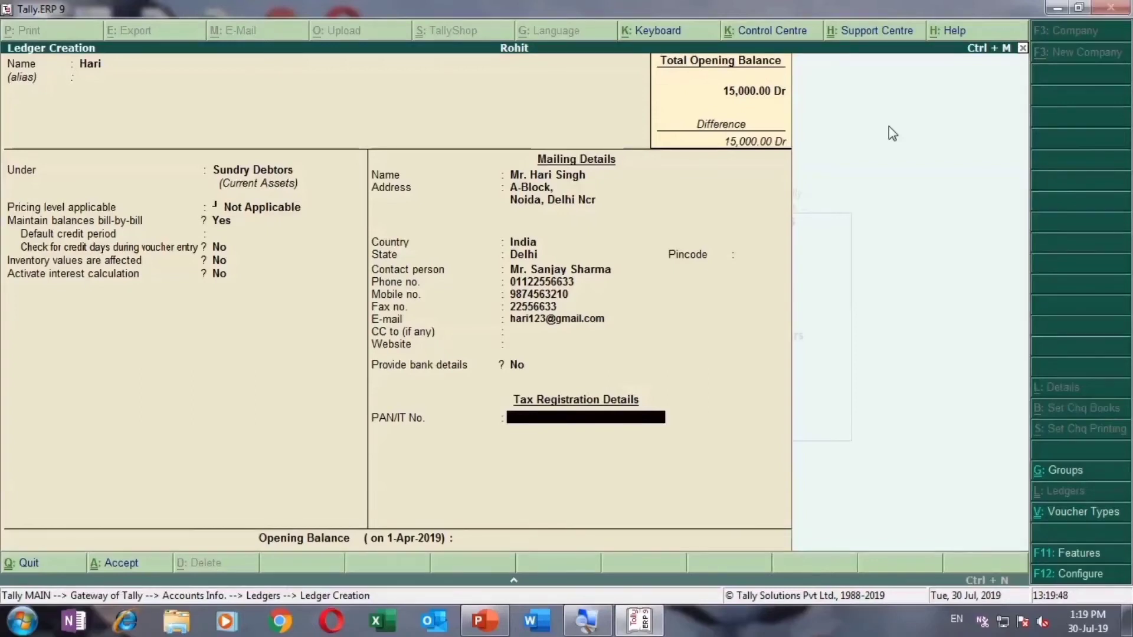
text(AAAAA1234A)
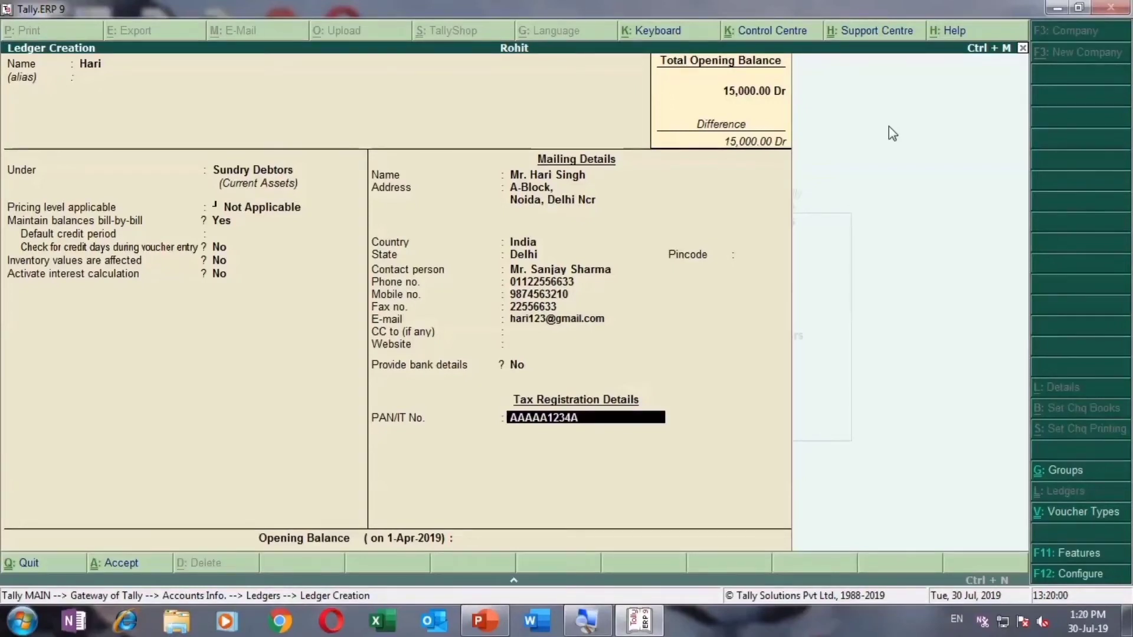
key(Return)
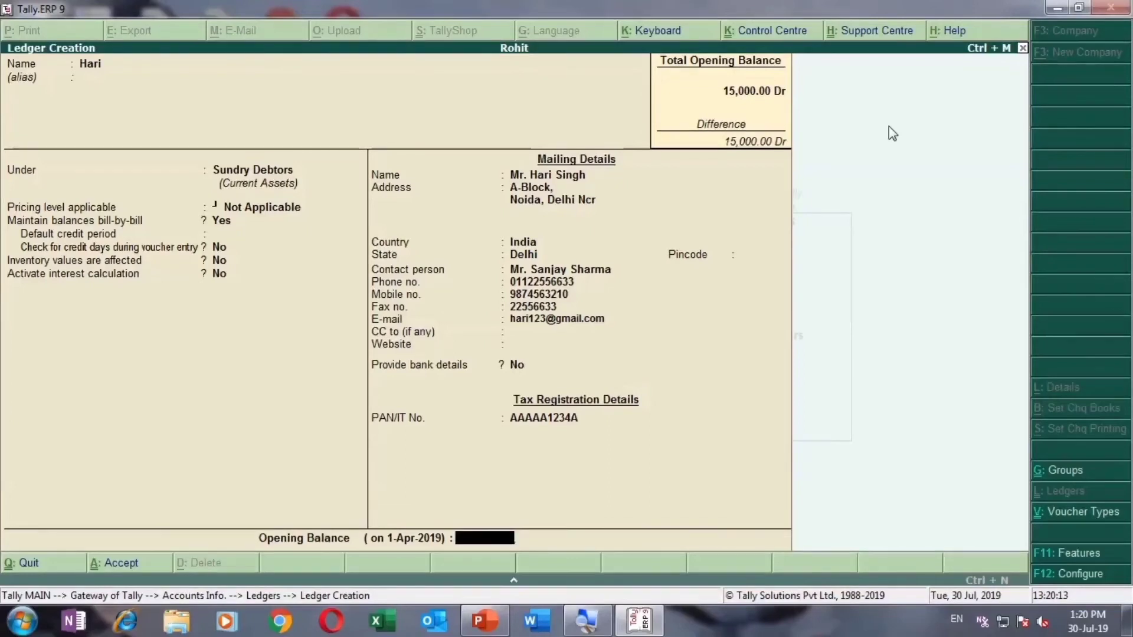
Step: Enter a 15,000.00 Dr opening balance, opening the bill-wise breakup
text(15000)
key(Return)
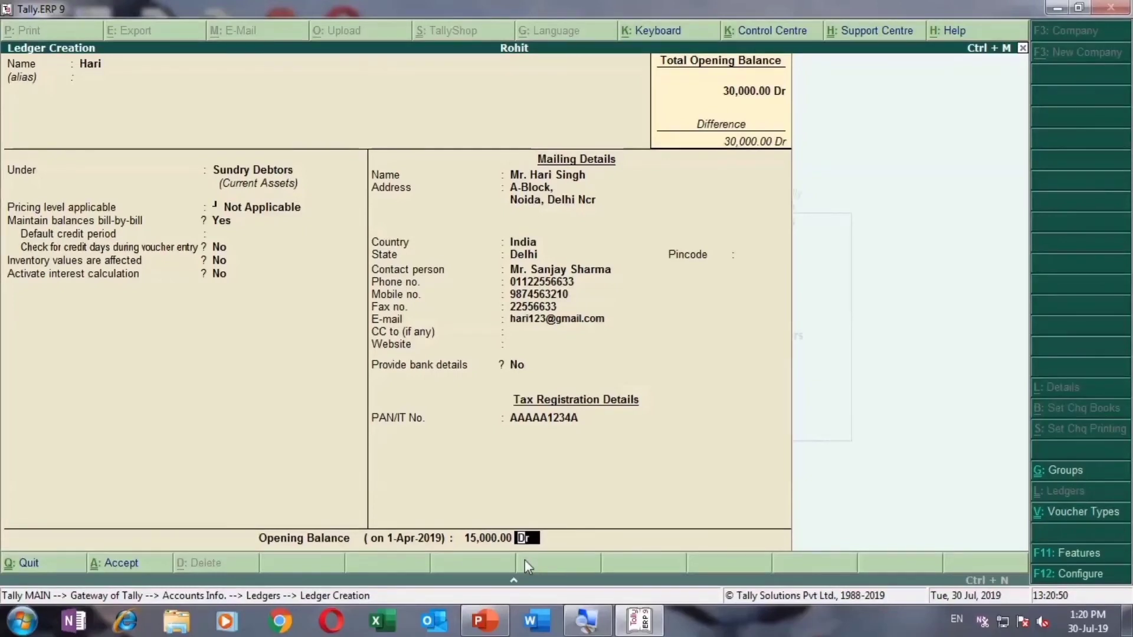
key(Return)
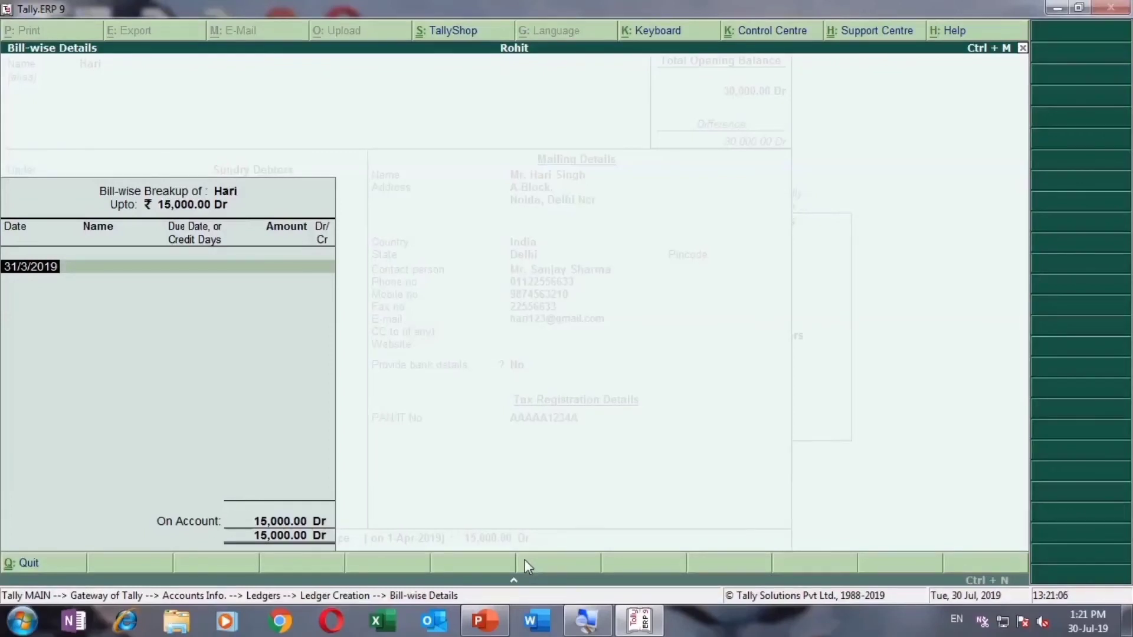
Step: Add one bill dated 1-3-2019 with its reference, 45-day due date and 15,000.00 Dr amount
text(1-3-2019)
key(Return)
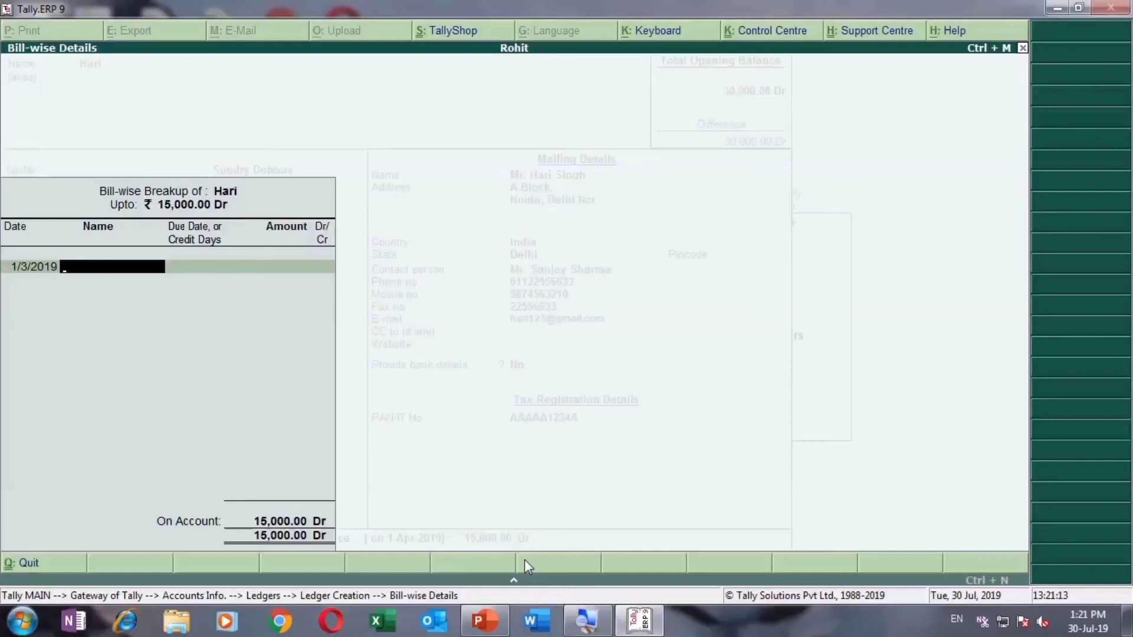
text(85214)
key(Return)
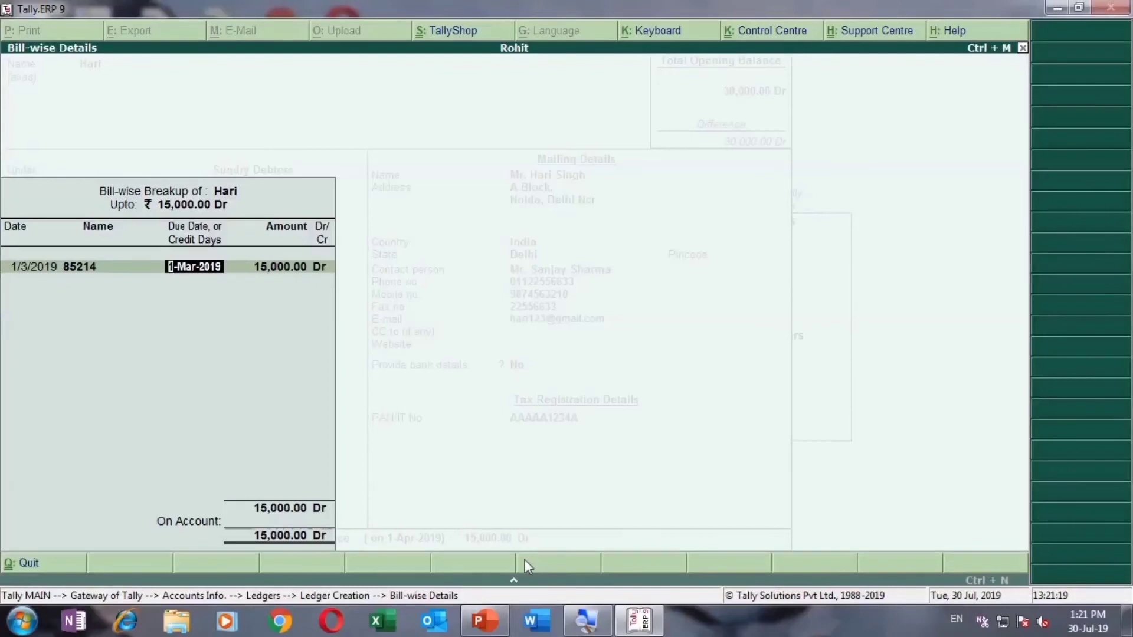
text(45)
key(Return)
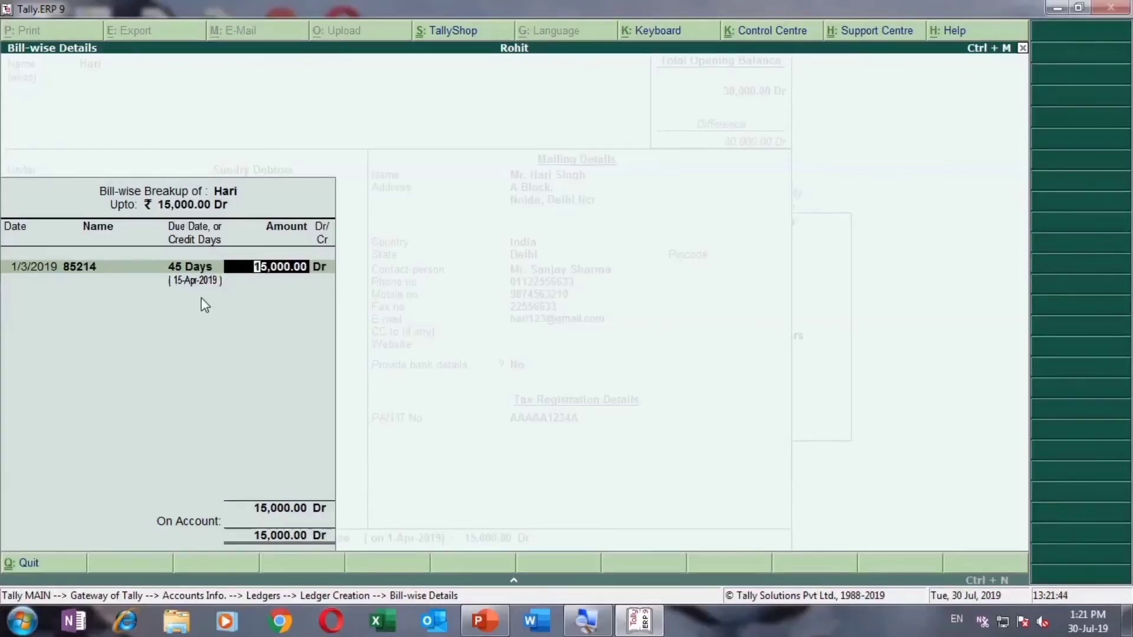
key(Return)
key(Return)
key(Return)
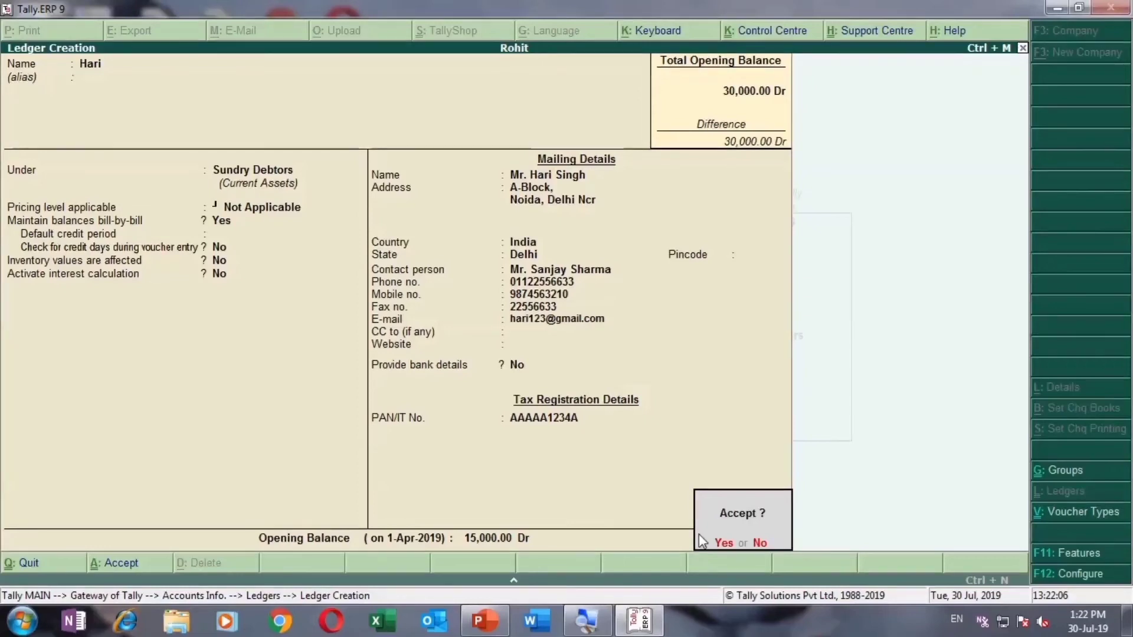
Step: Save the new debtor ledger, quit Ledger Creation, and highlight Single Ledger Display in the Ledgers menu
key(Return)
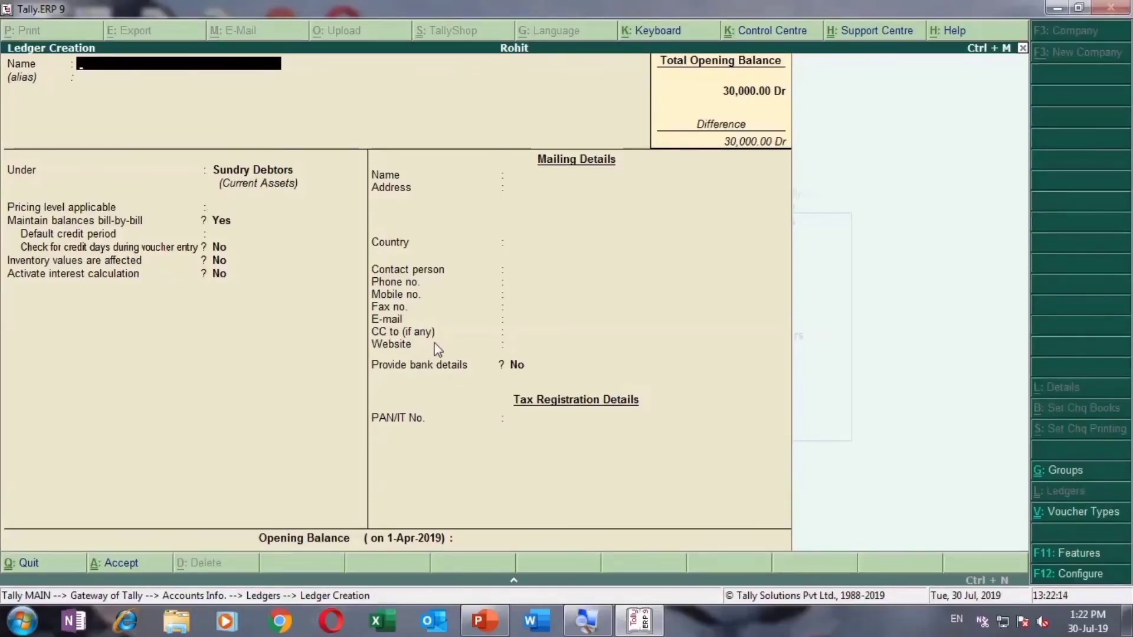
key(Escape)
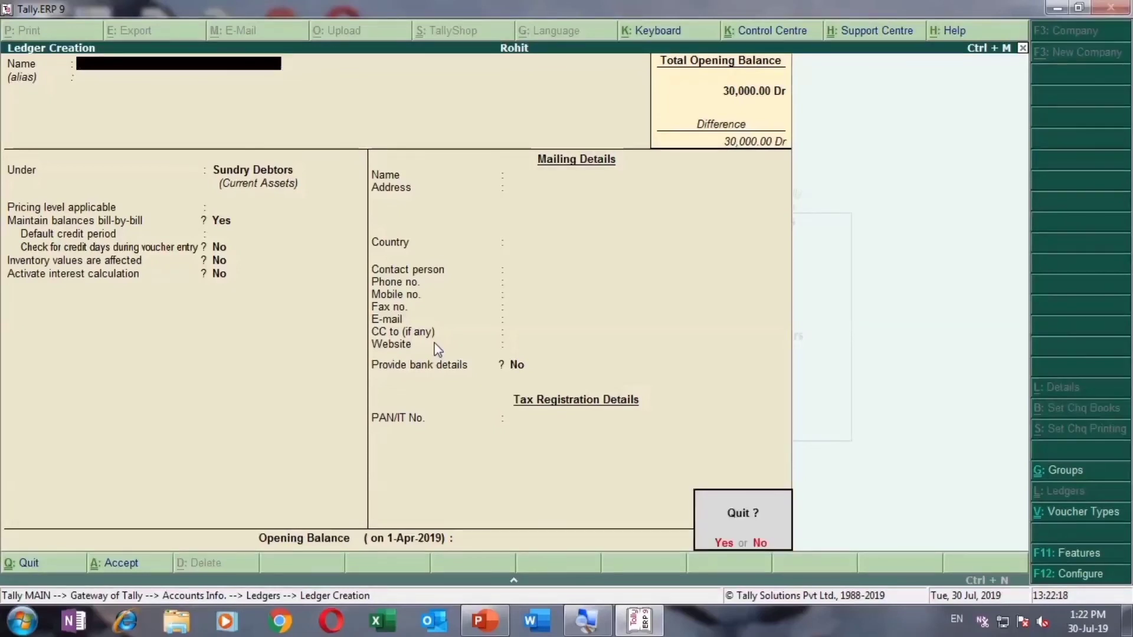
key(Return)
key(Down)
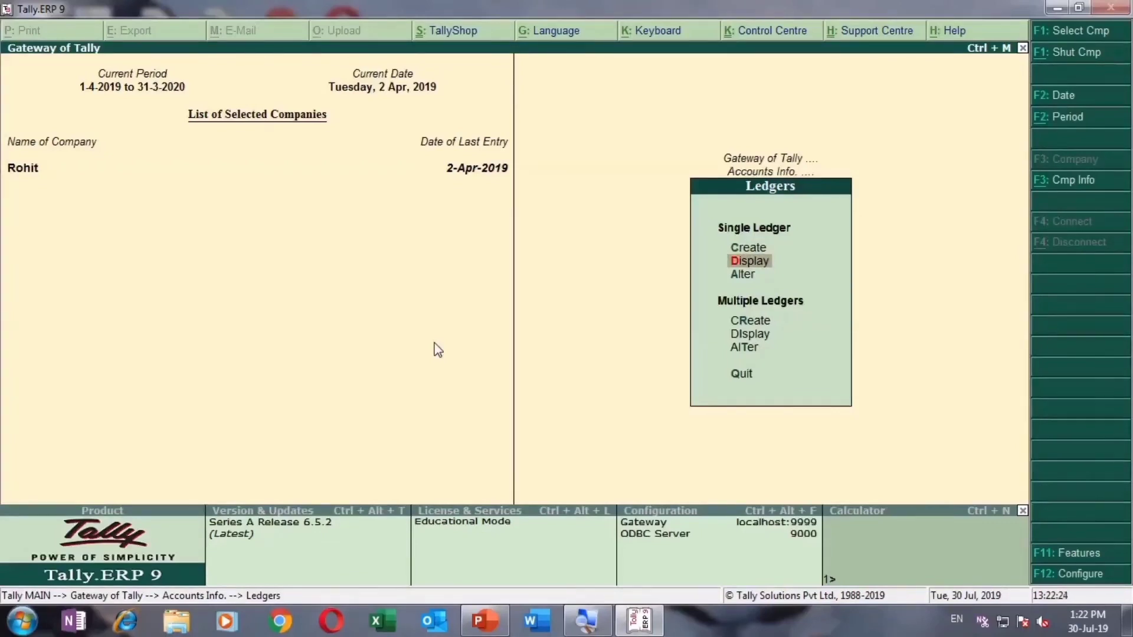
Step: Display the saved debtor ledger to check its details, then return to the Ledgers menu
key(Return)
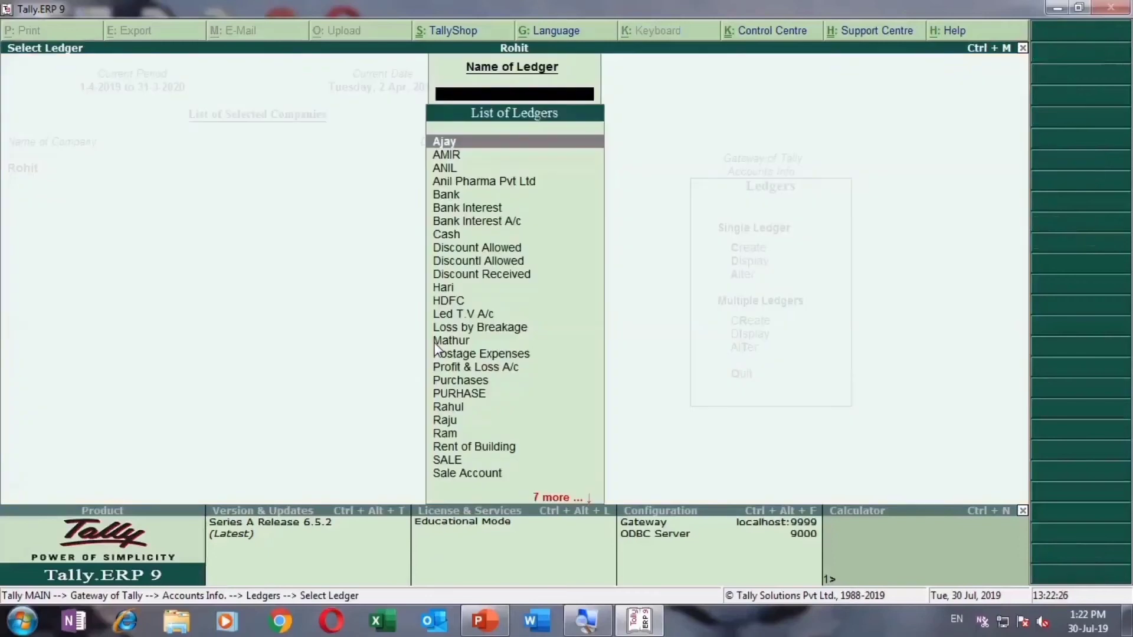
key(Down)
key(Down)
key(Down)
key(Down)
key(Up)
key(Up)
key(Up)
key(Up)
key(Return)
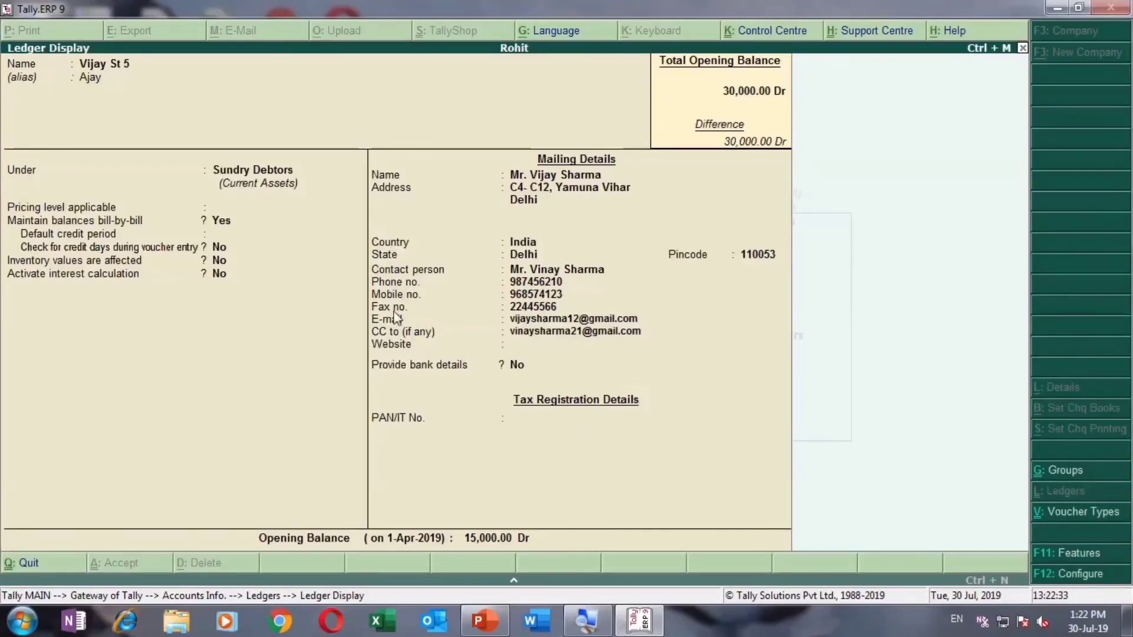
key(Escape)
key(Escape)
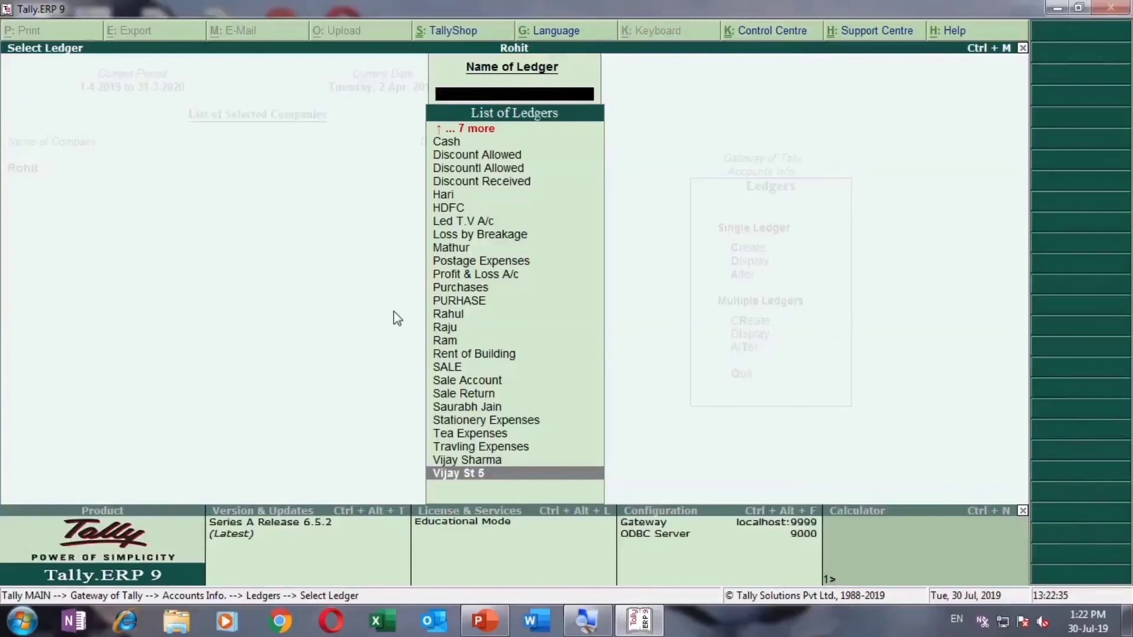
key(Escape)
Step: Open the debtor ledger in alteration mode and step through its fields and bill-wise opening balance
key(Down)
key(Return)
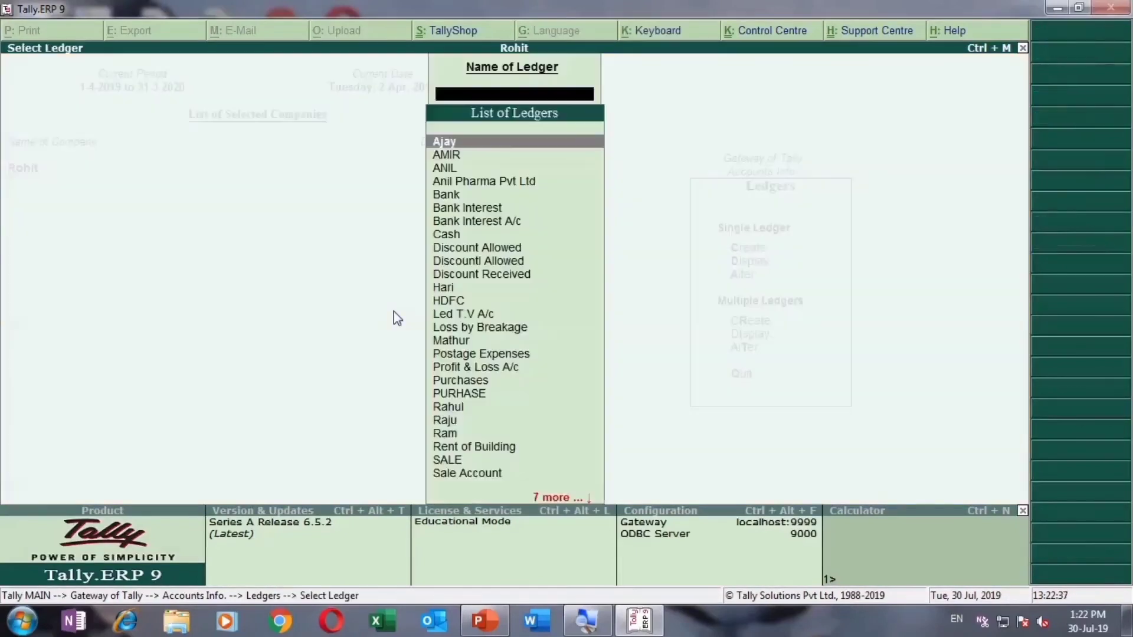
key(Return)
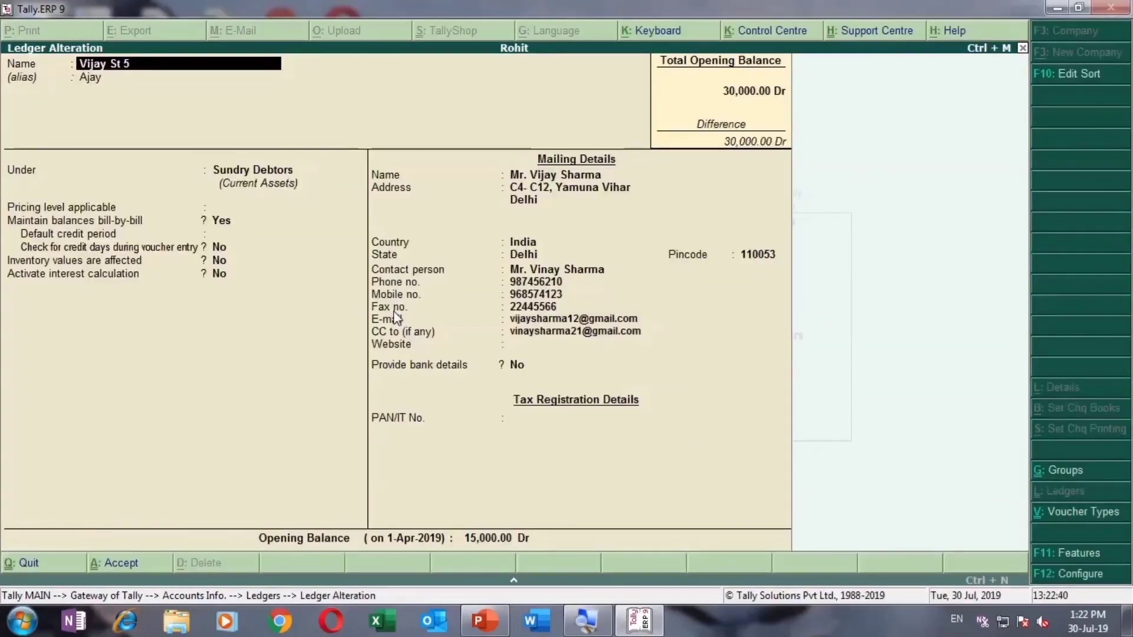
key(Return)
key(Return)
key(Return)
key(Return)
key(Return)
key(Return)
key(Return)
key(Return)
key(Return)
key(Return)
key(Return)
key(Return)
key(Return)
key(Return)
key(Return)
key(Return)
key(Return)
key(Return)
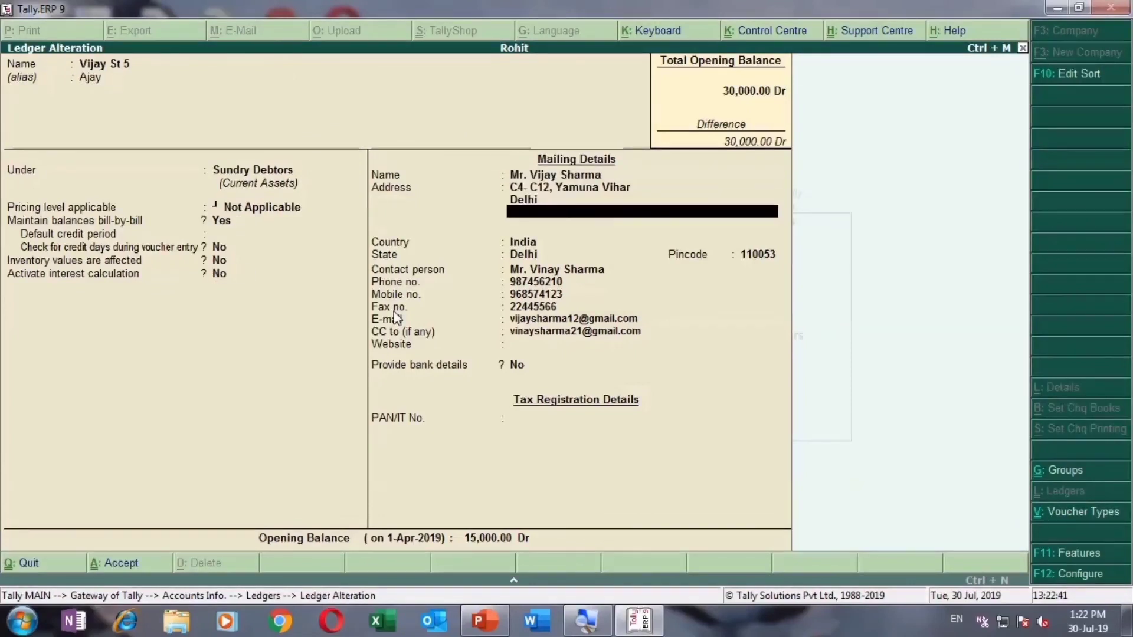
key(Return)
key(Return)
key(Return)
key(Return)
key(Return)
key(Return)
key(Return)
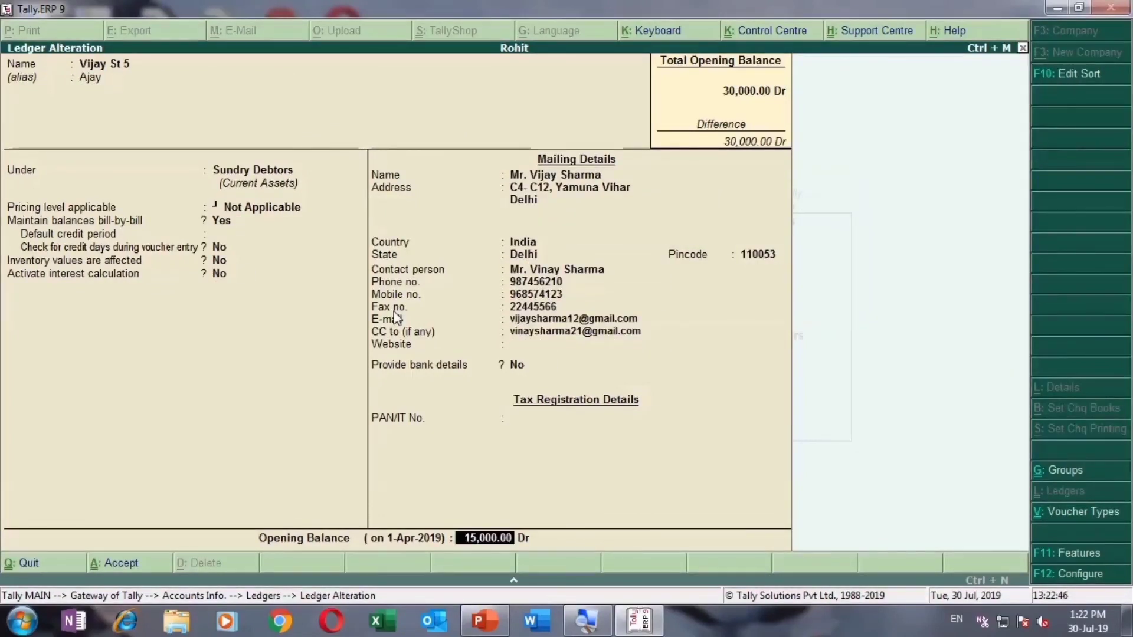
key(Return)
key(Return)
key(Return)
key(Return)
key(Return)
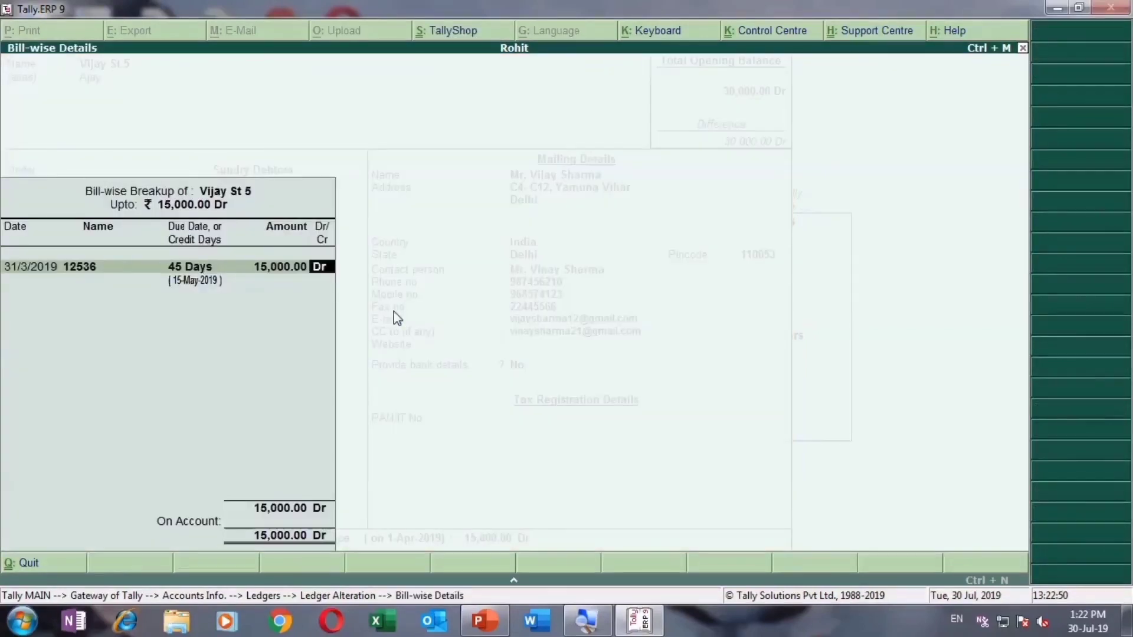
key(Return)
Step: Leave the ledger alteration without changes and open Multiple Ledgers Creation
key(Escape)
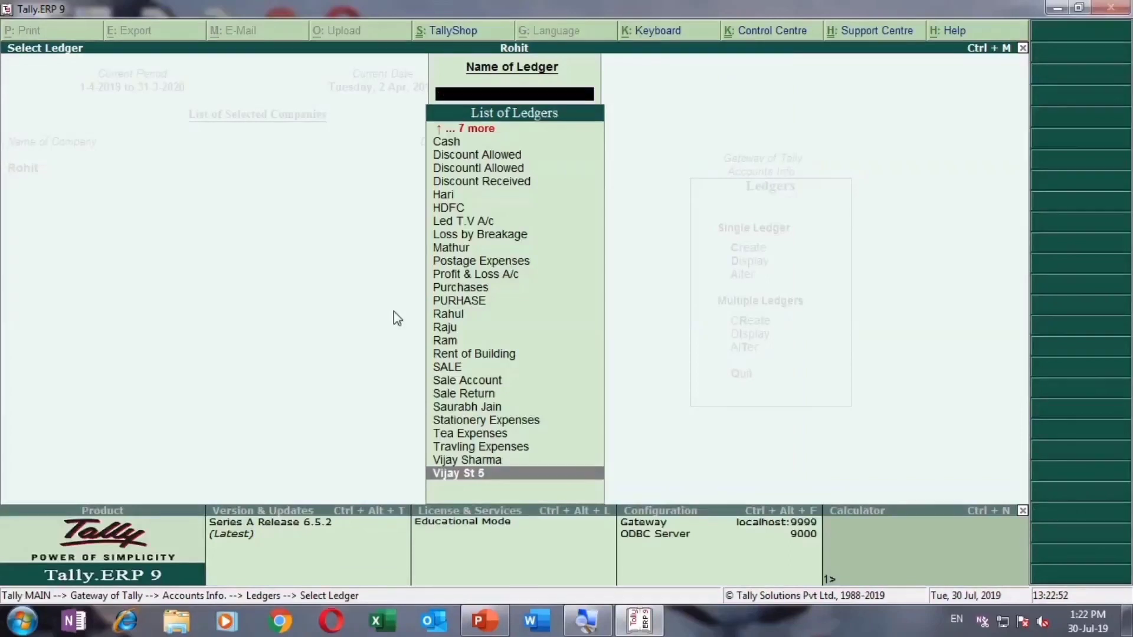
key(Escape)
key(Down)
key(Down)
key(Up)
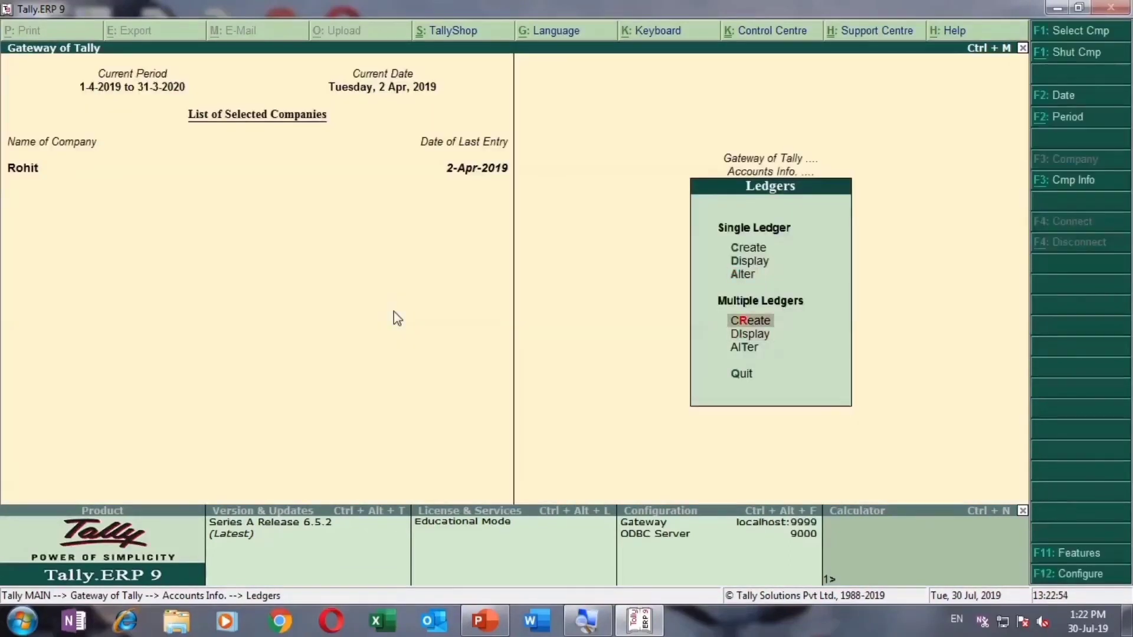
key(Return)
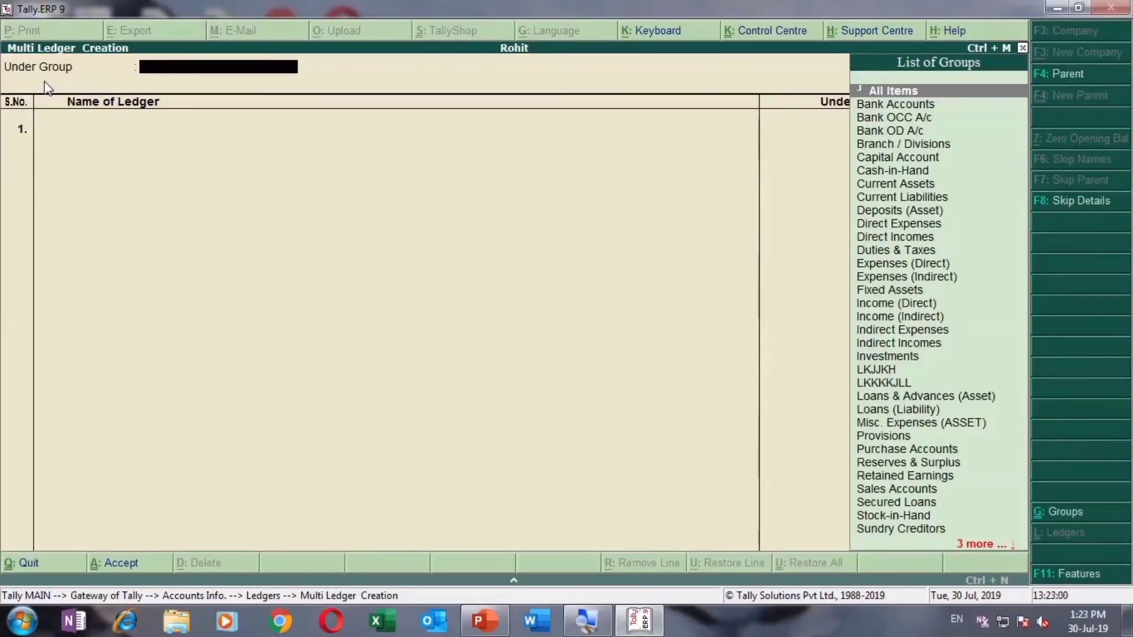
Step: Keeping All Items as the group filter, add 'Rent of Bulding' under Indirect Expenses with 15,000 Dr
key(Return)
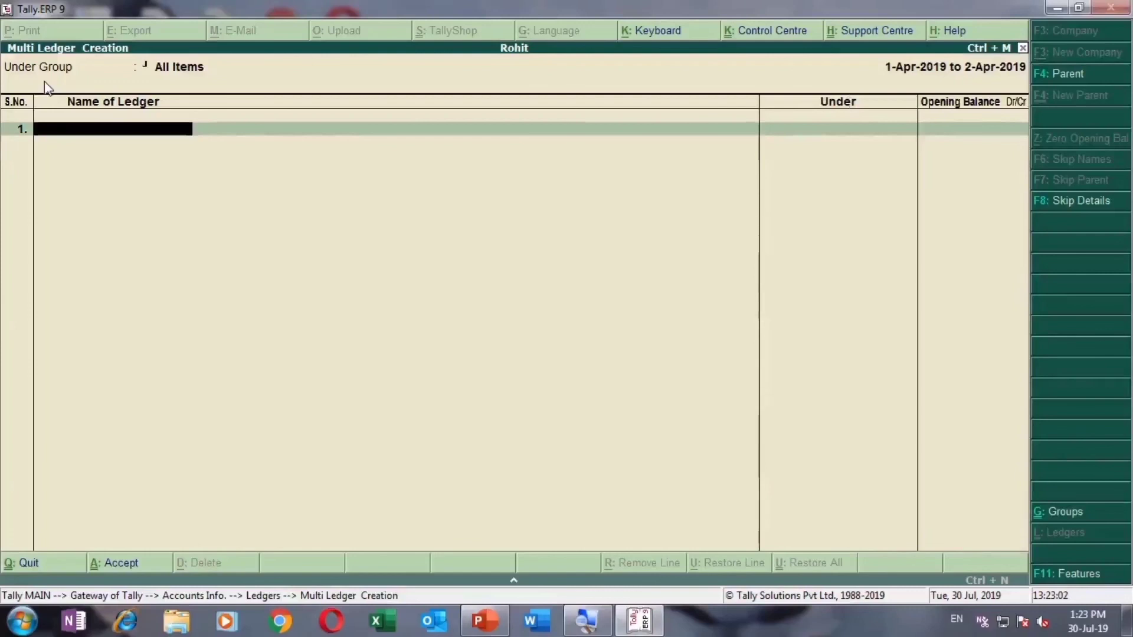
text(Rent of Buldin)
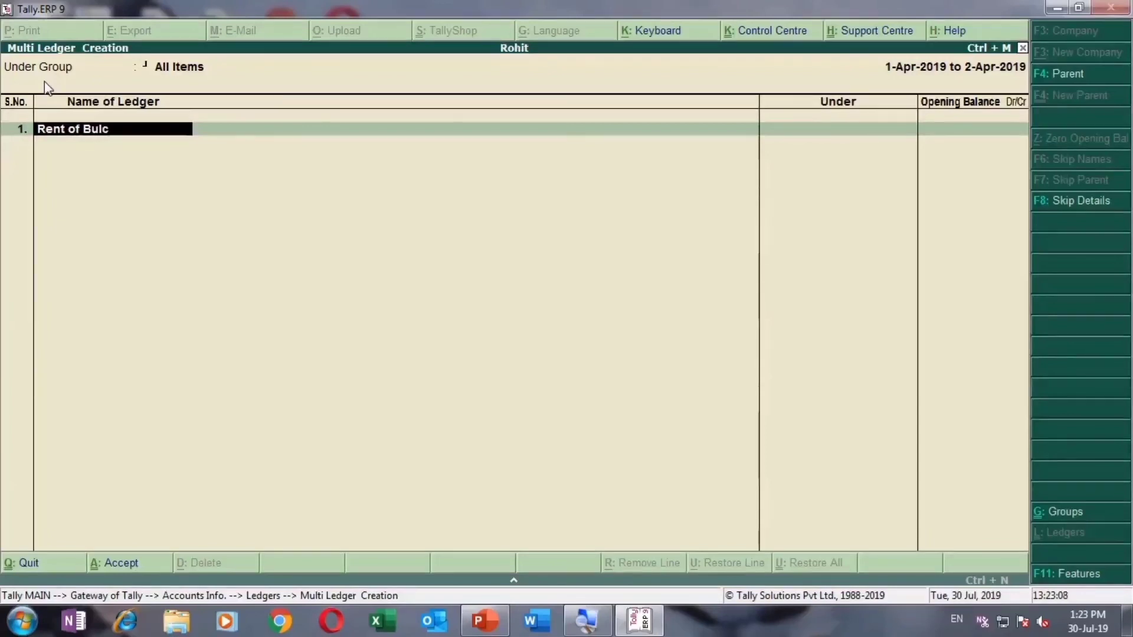
text(g)
key(Return)
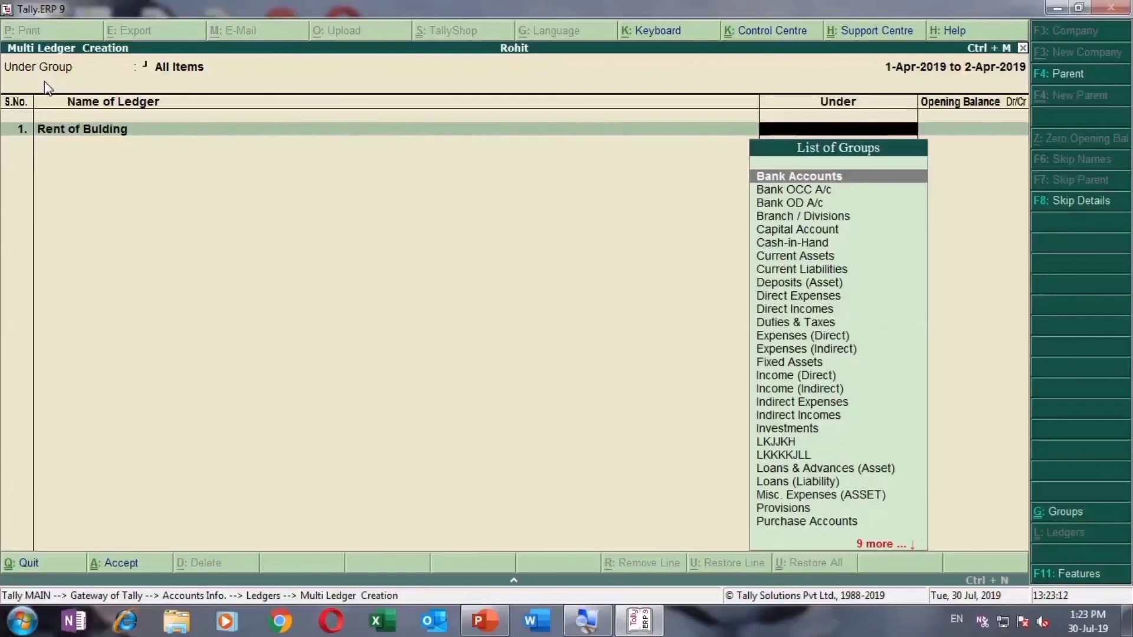
text(Ex)
key(Down)
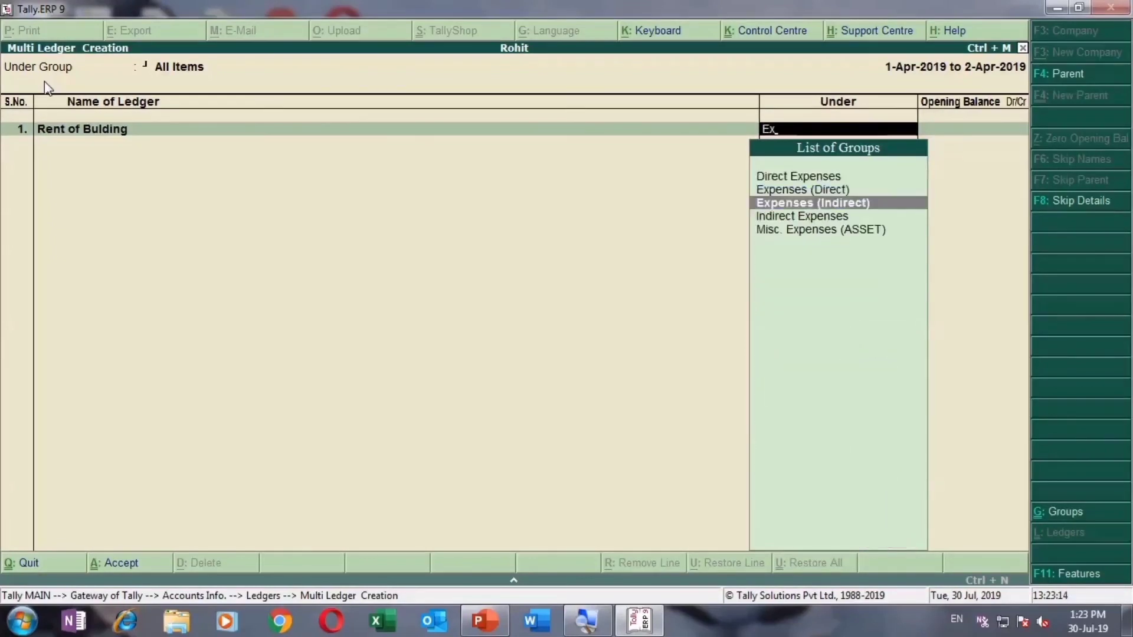
key(Return)
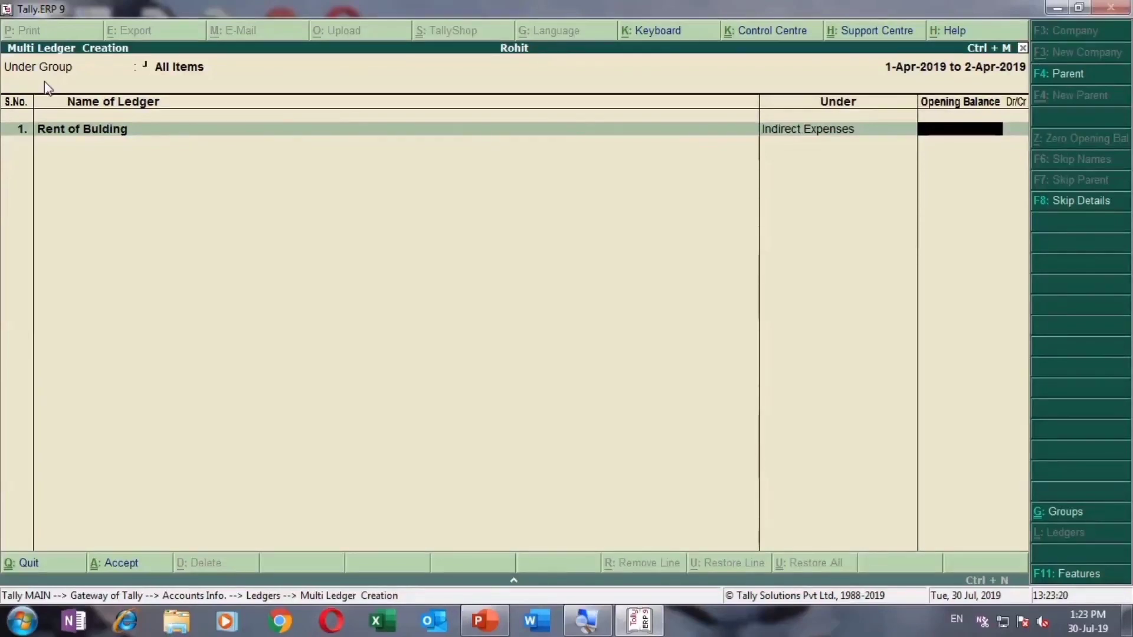
text(150000)
key(BackSpace)
key(Return)
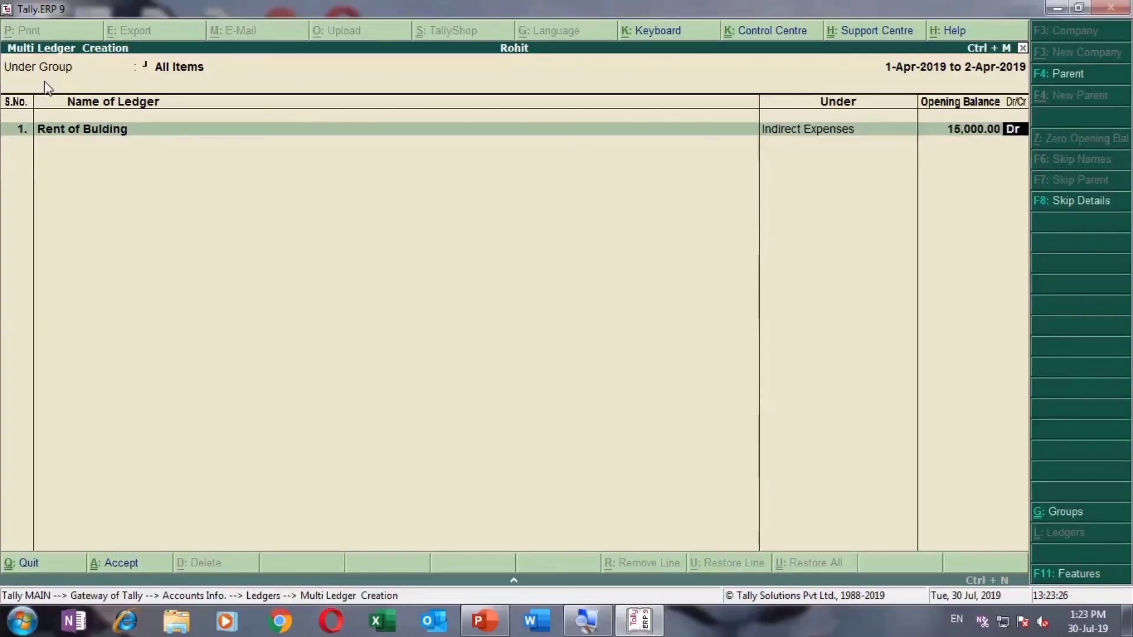
key(Return)
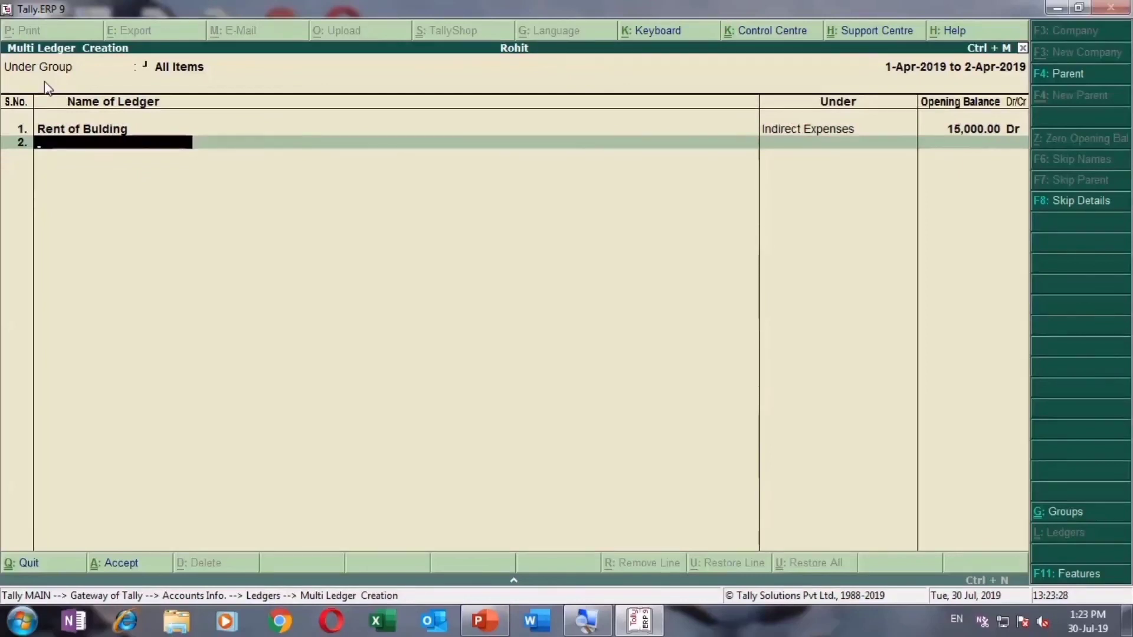
Step: Enter 'Furniture A/c' in row 2 under Fixed Assets with a 2,00,000 Dr opening balance
text(Furniture A/c)
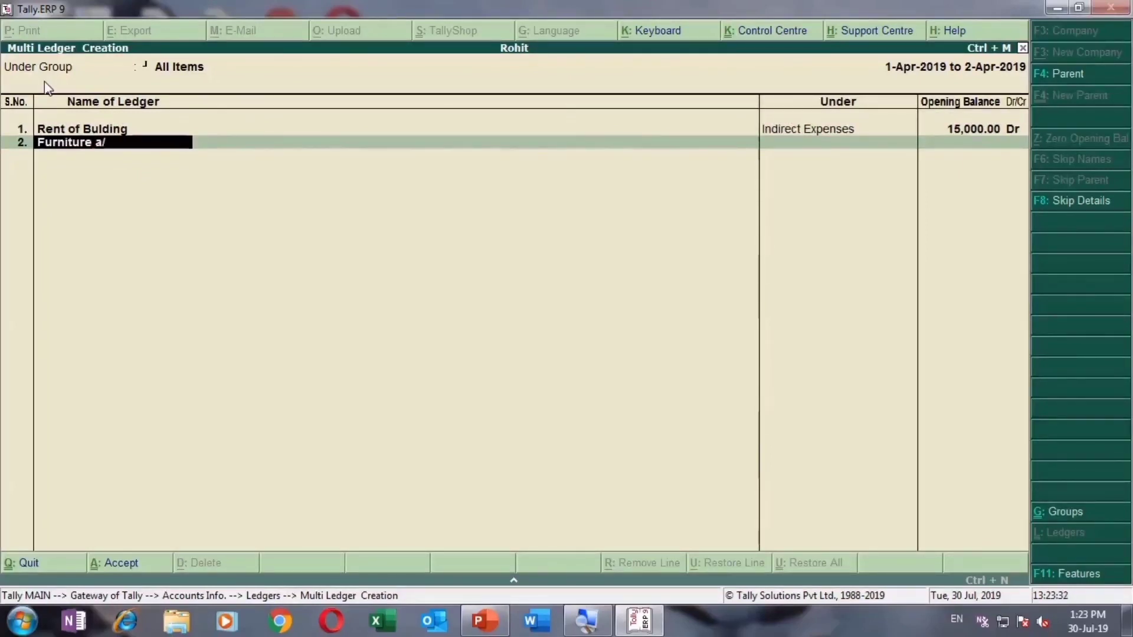
key(Return)
text(f)
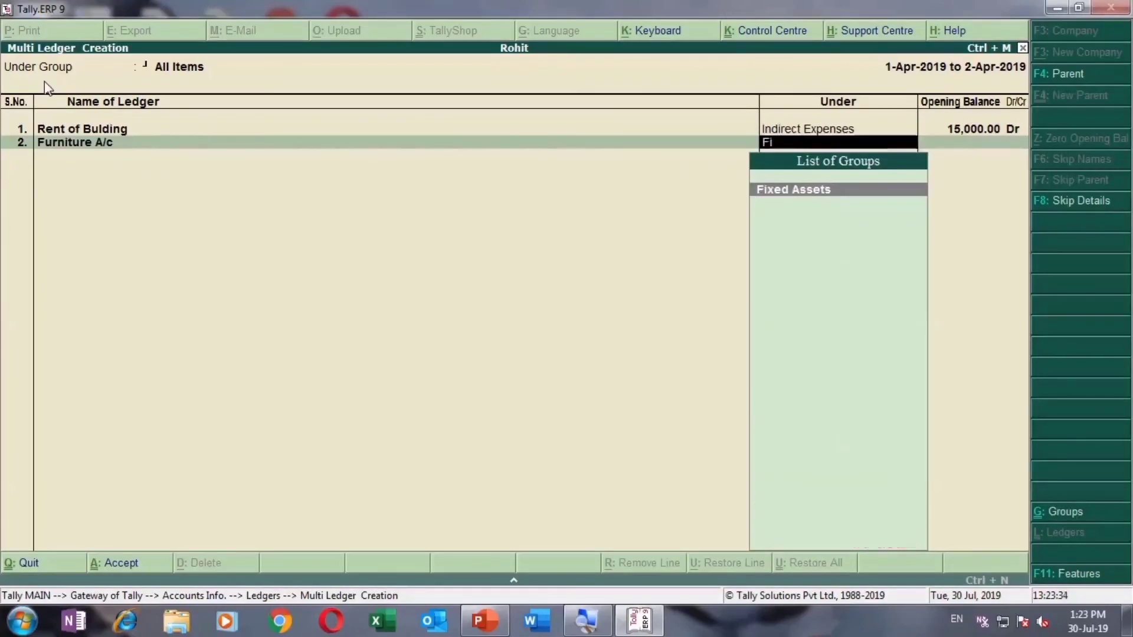
key(Return)
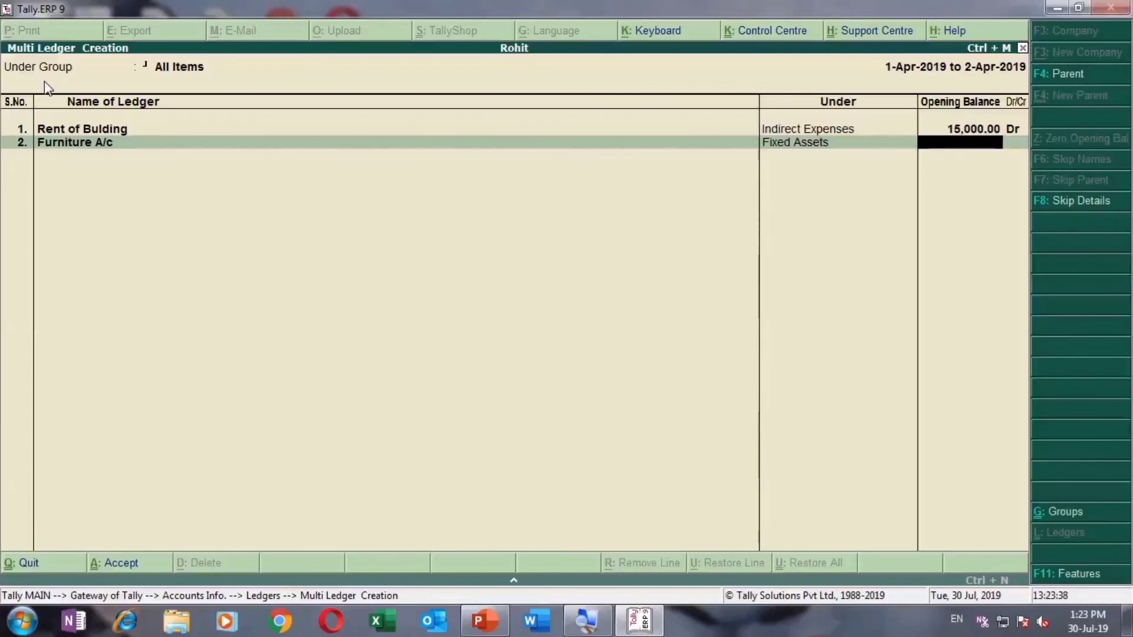
text(200000)
key(Return)
key(Return)
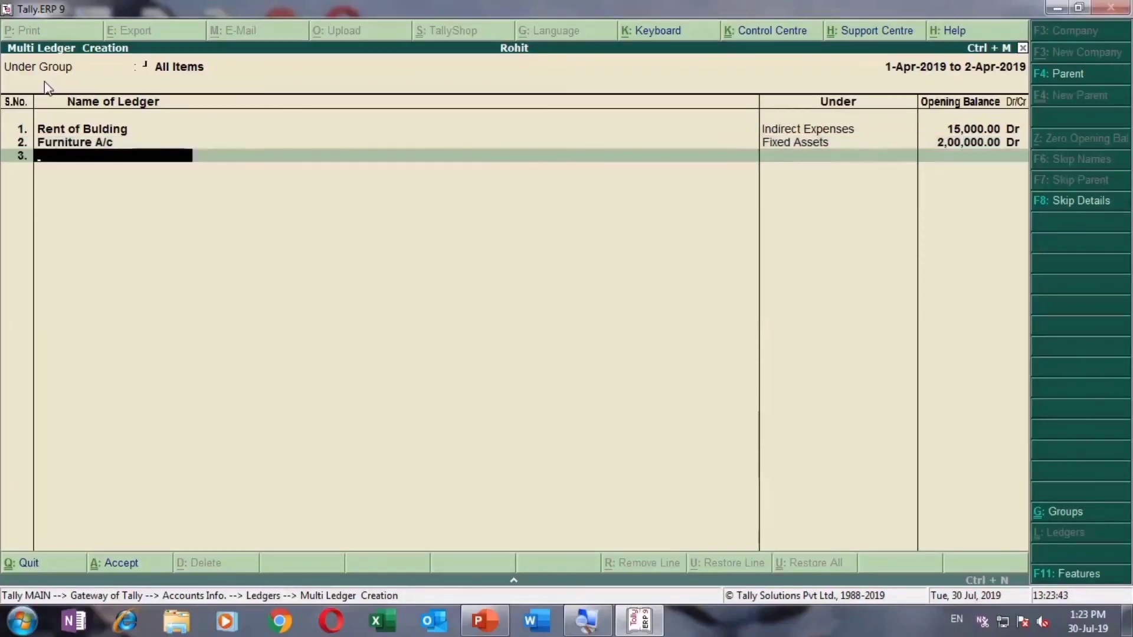
Step: Enter 'Dis. Received' in row 3 under Indirect Incomes with a 120 Cr opening balance
text(Dis. Received)
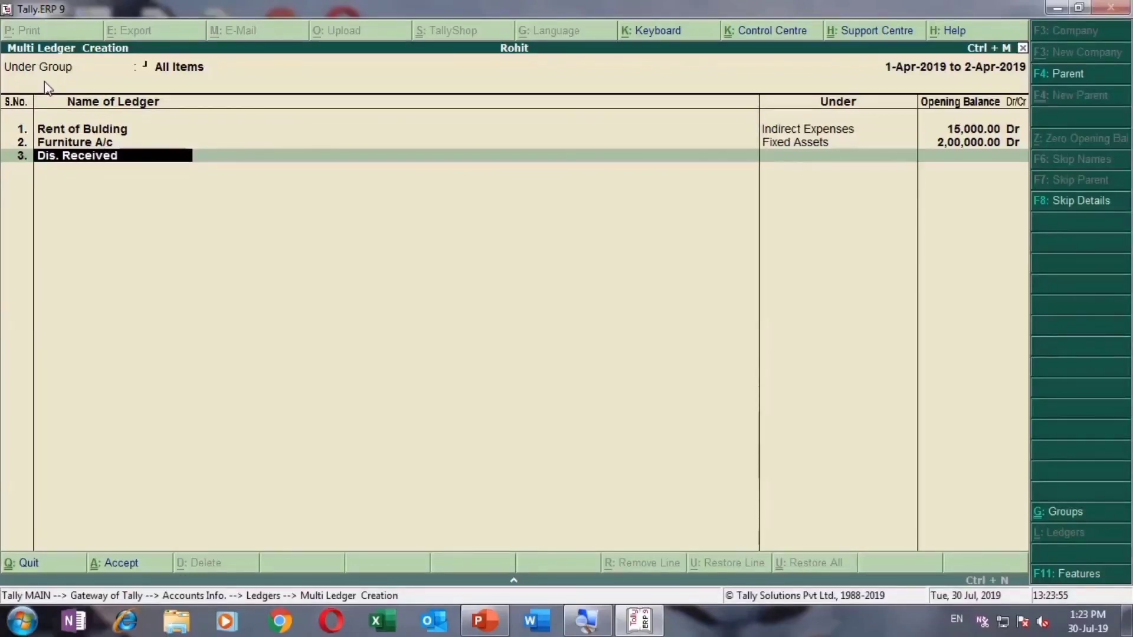
key(Return)
text(In)
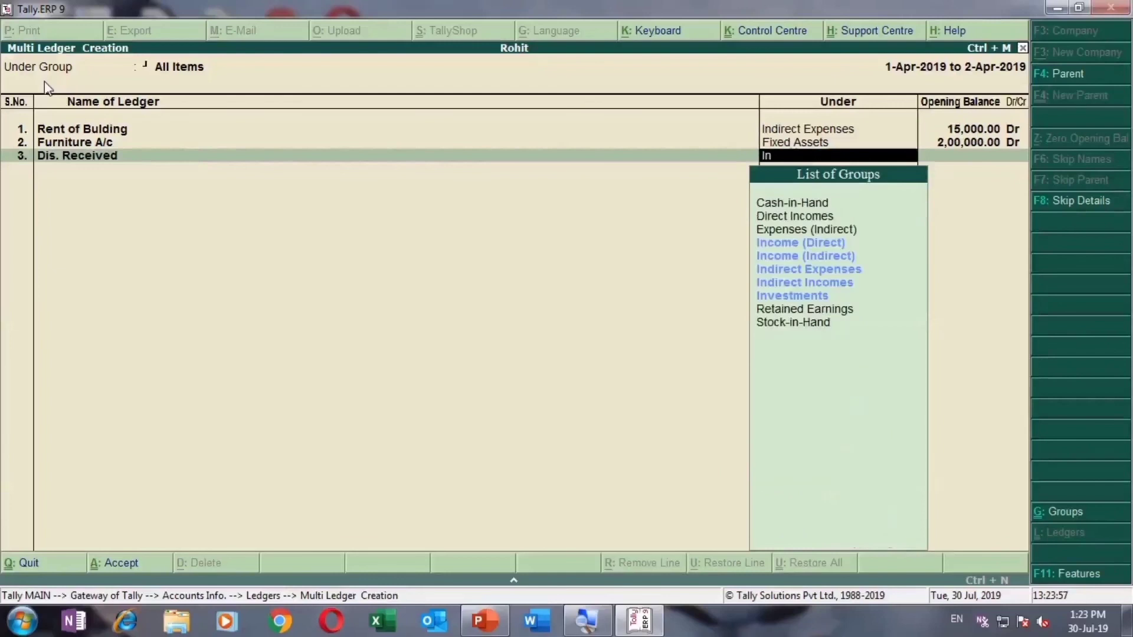
key(Up)
key(Up)
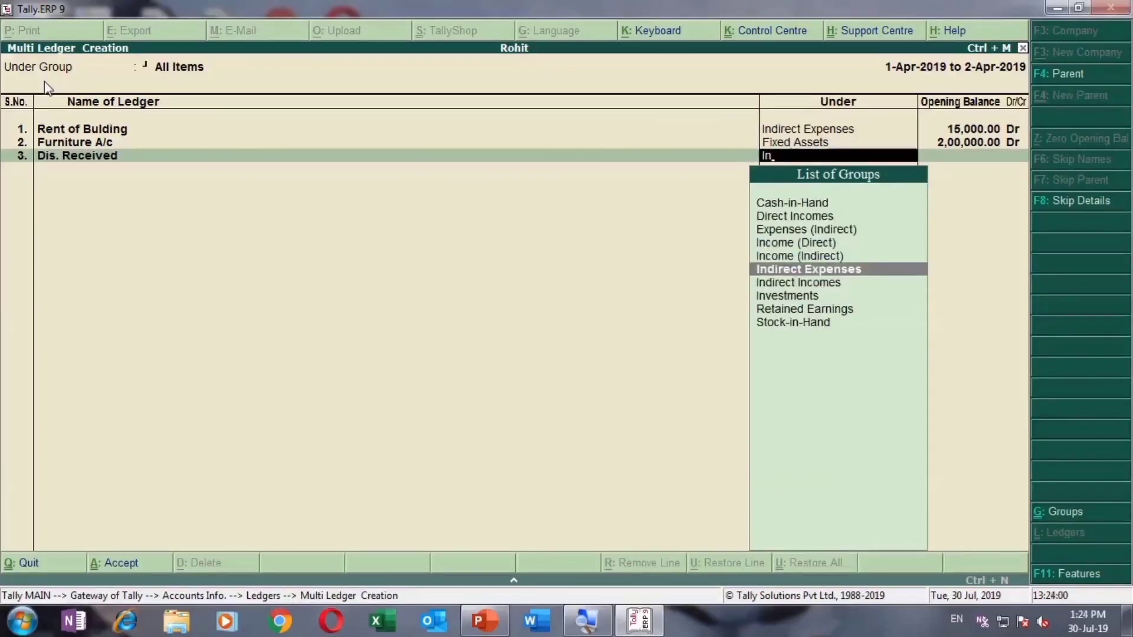
key(Down)
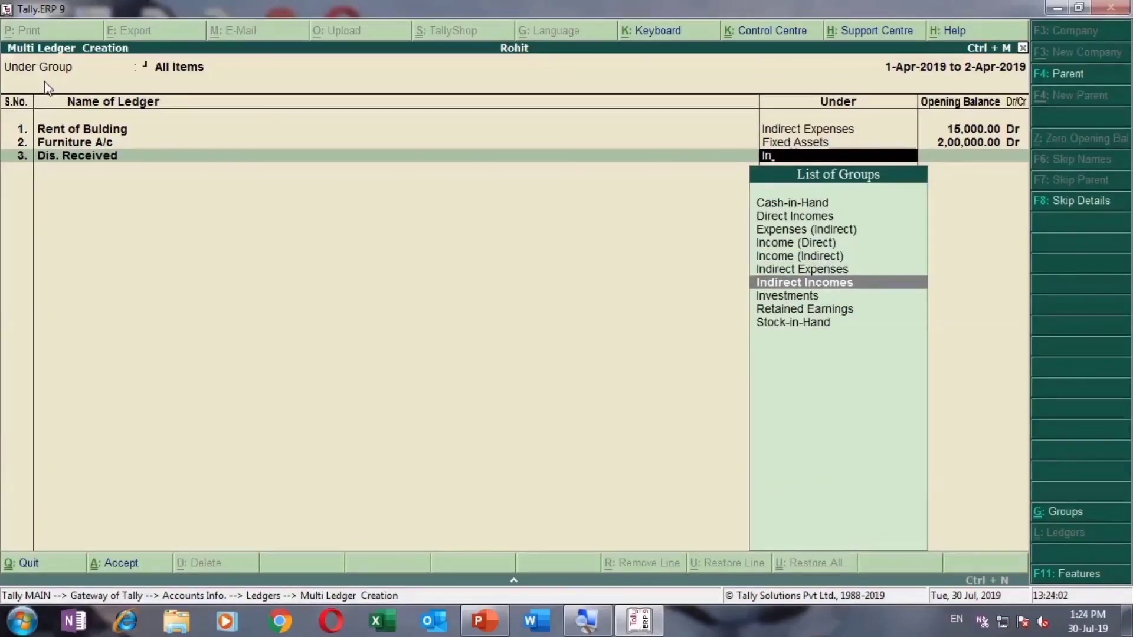
key(Return)
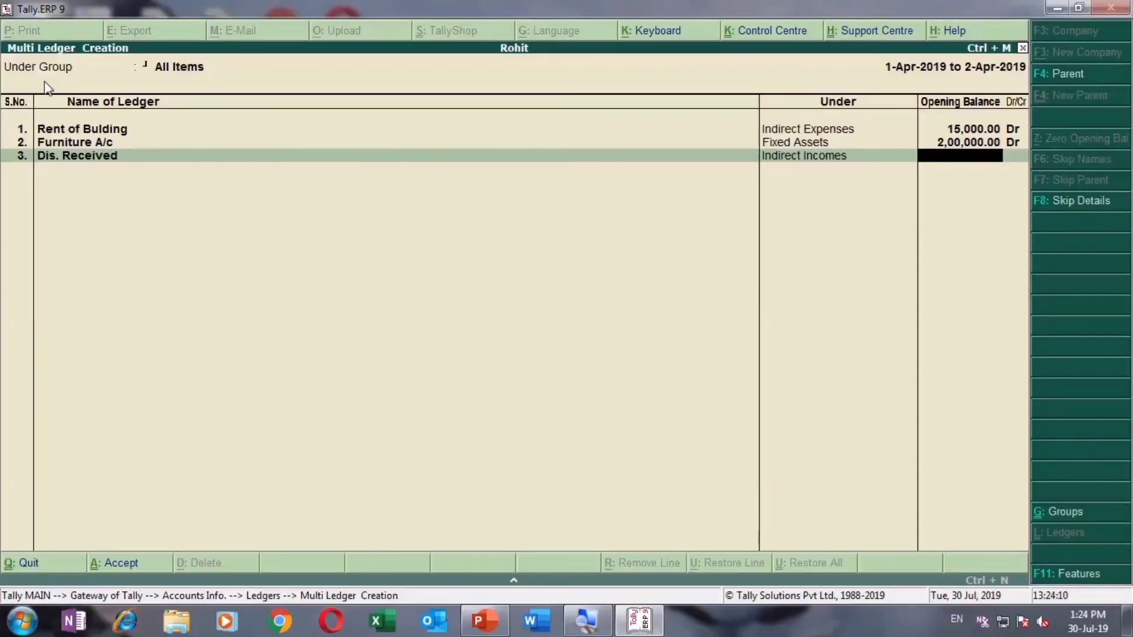
text(120)
key(Return)
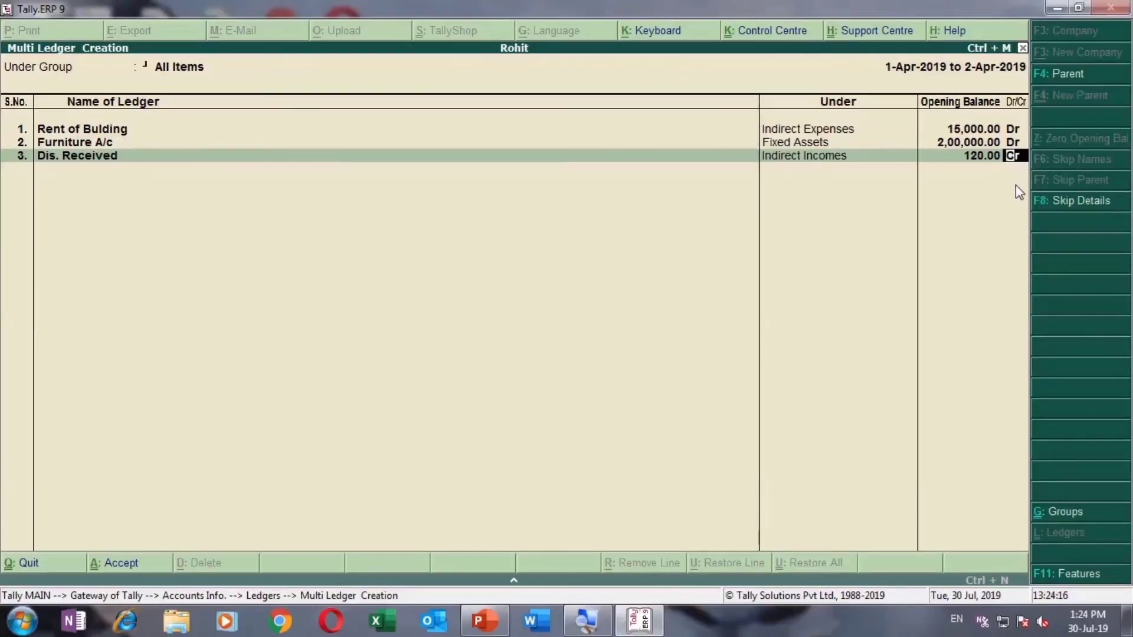
Step: Accept the multi-ledger form with Y to save the three new ledgers
key(Return)
key(Return)
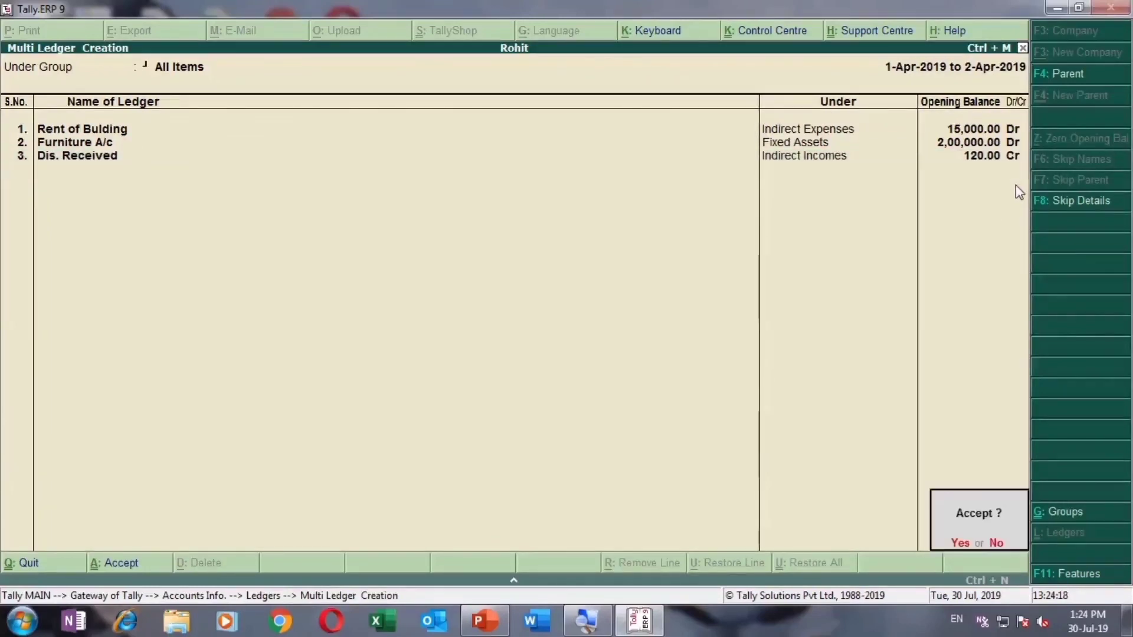
key(y)
key(Down)
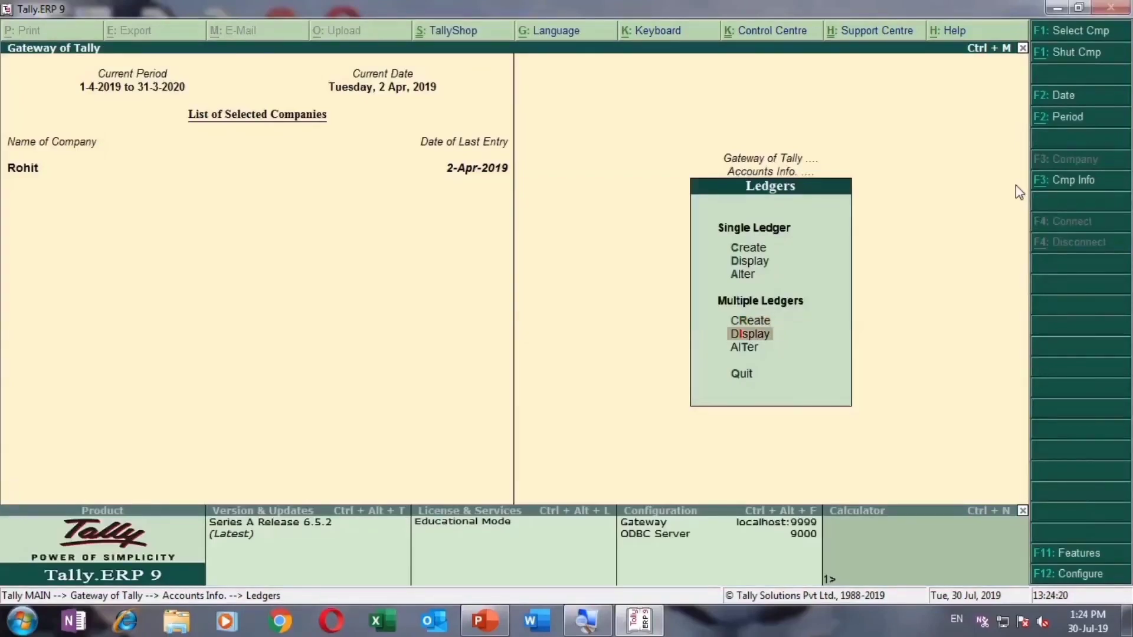
Step: Display all ledgers from All Items in Multi Ledger Display to review groups and opening balances
key(Return)
key(Return)
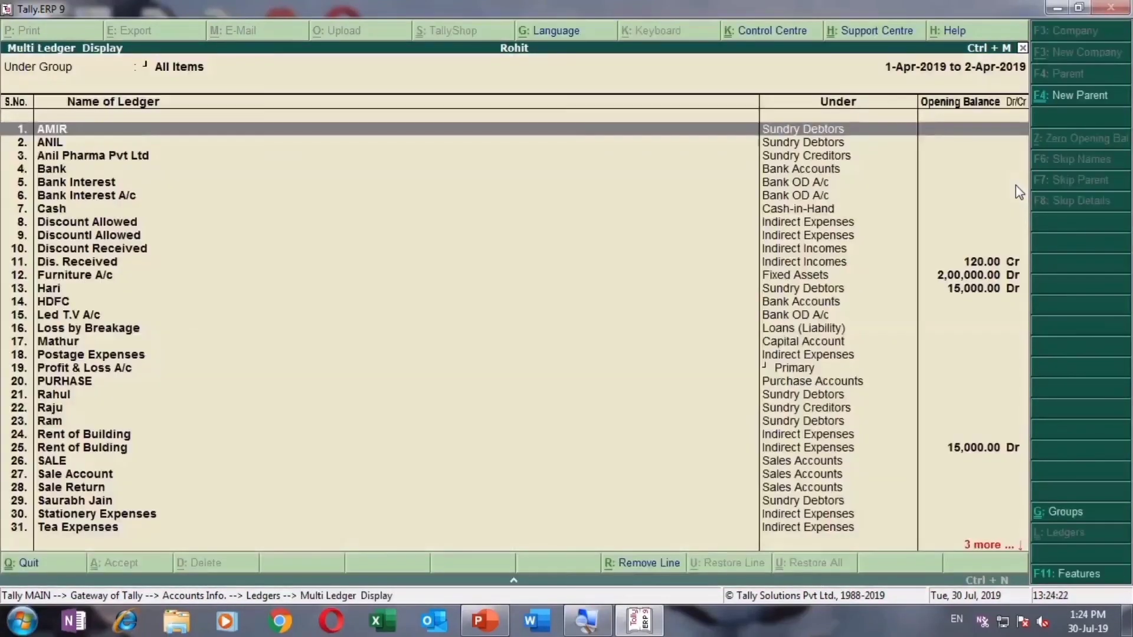
key(Down)
key(Down)
key(Down)
key(Down)
key(Down)
key(Down)
key(Down)
key(Down)
key(Down)
key(Down)
key(Down)
key(Down)
key(Down)
key(Down)
key(Down)
key(Down)
key(Down)
key(Down)
key(Down)
key(Down)
key(Down)
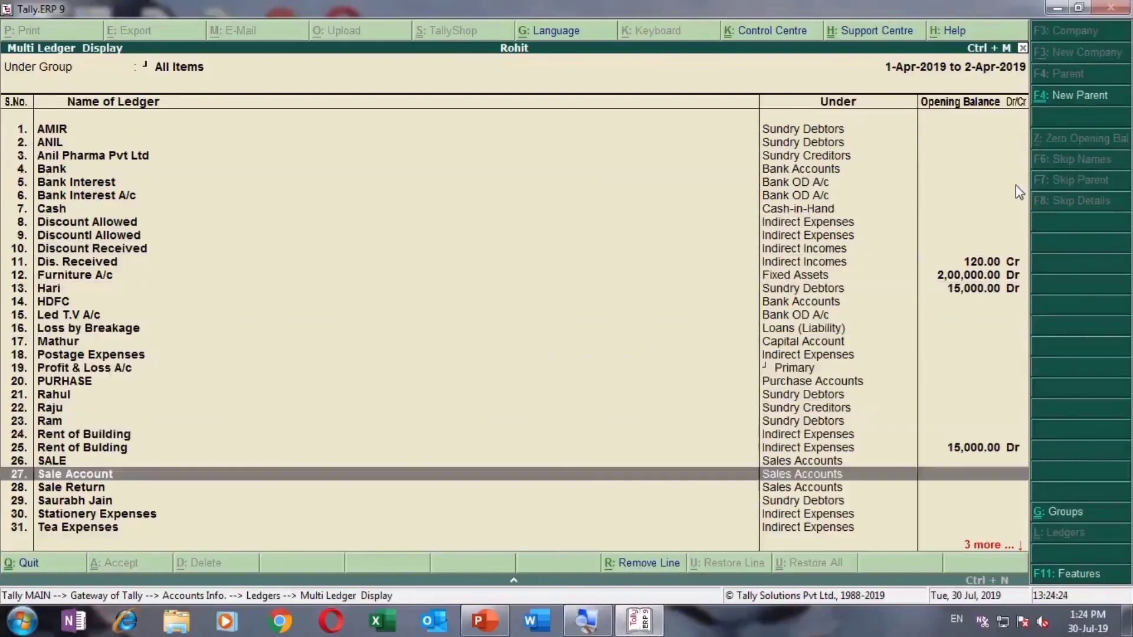
key(Up)
key(Up)
key(Up)
key(Up)
key(Up)
key(Up)
key(Up)
key(Up)
key(Up)
key(Up)
key(Up)
key(Up)
key(Up)
key(Up)
key(Up)
key(Up)
key(Up)
key(Up)
key(Up)
key(Up)
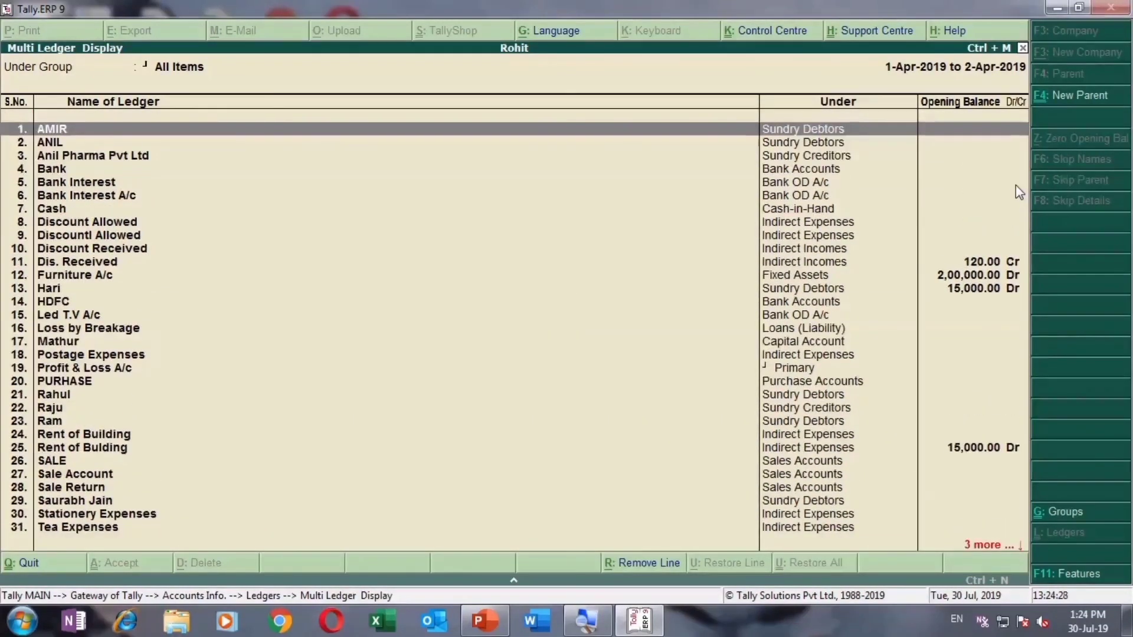
Step: Close the ledger display and back out through the menus to Gateway of Tally
key(Escape)
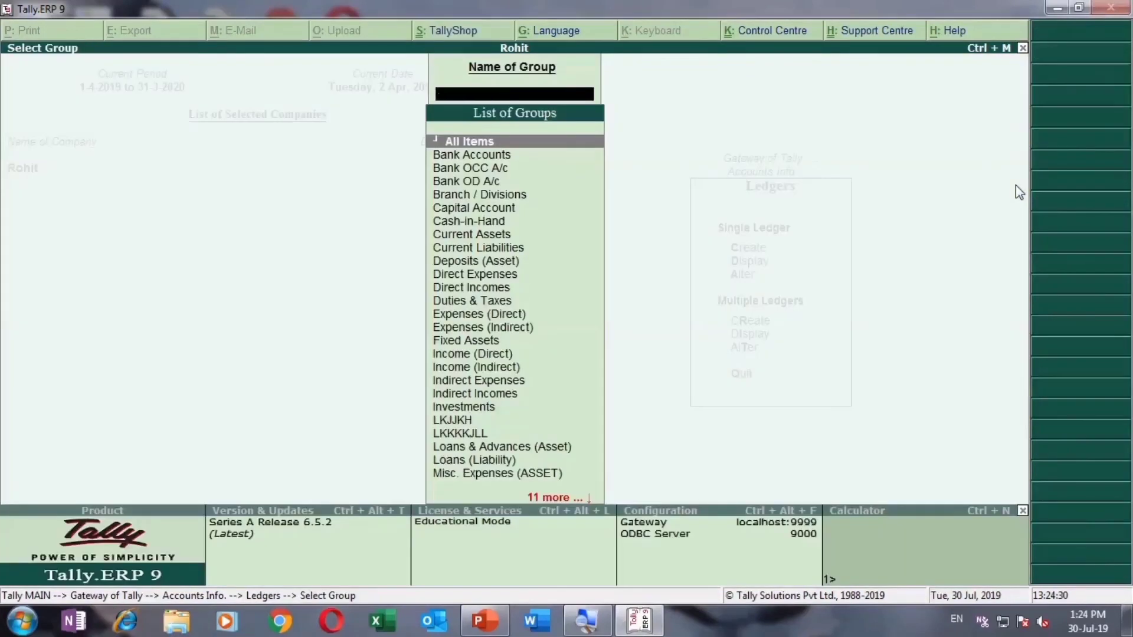
key(Escape)
key(Down)
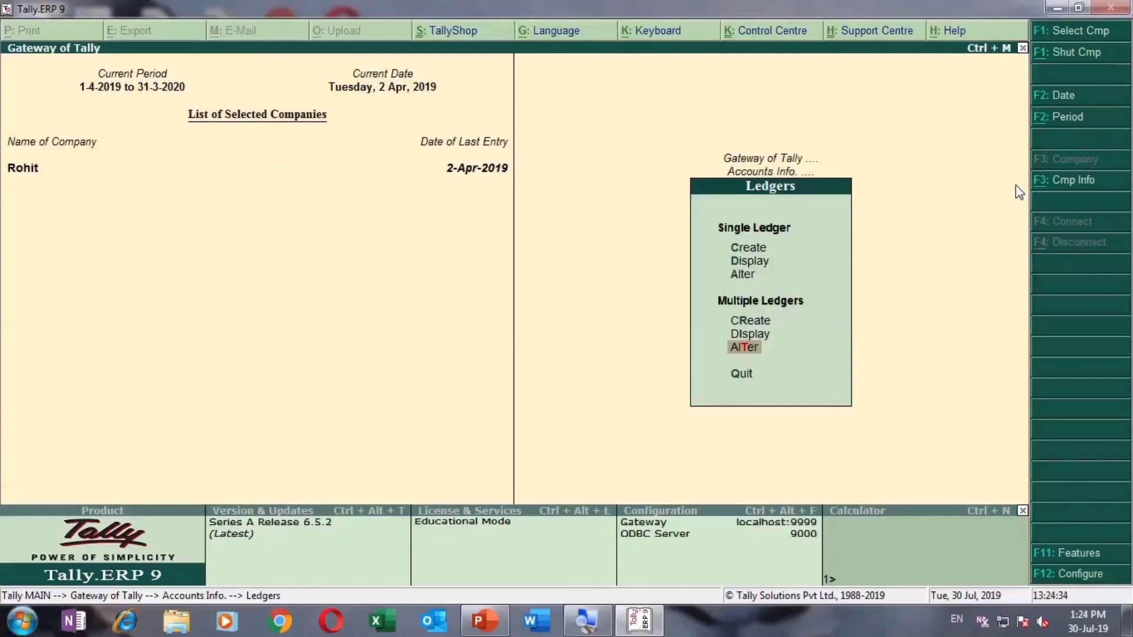
key(Escape)
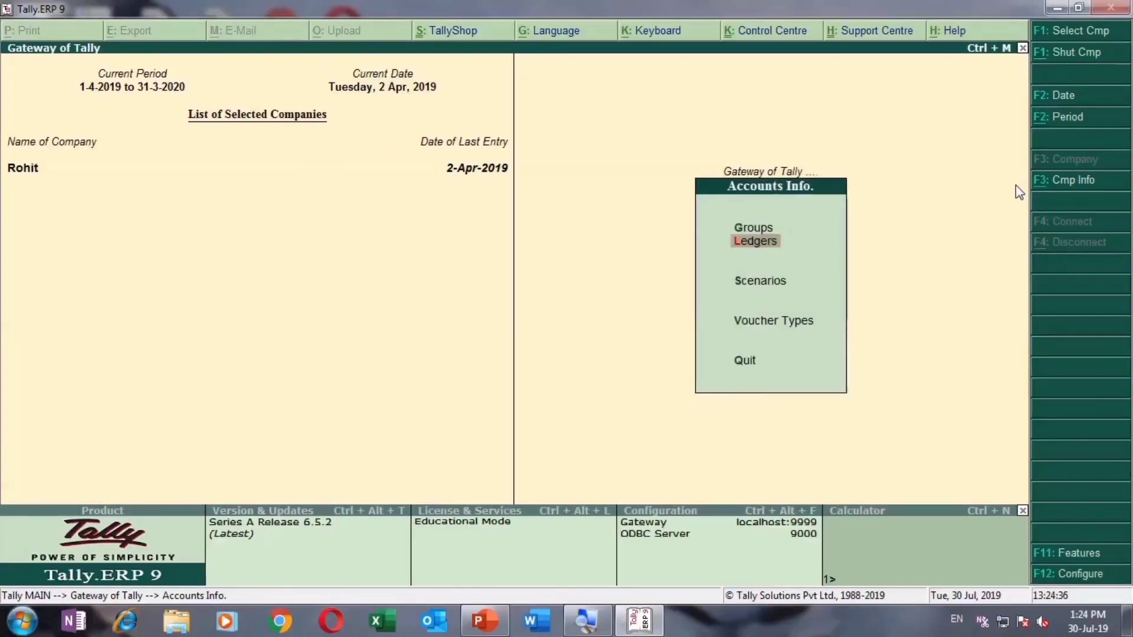
key(Escape)
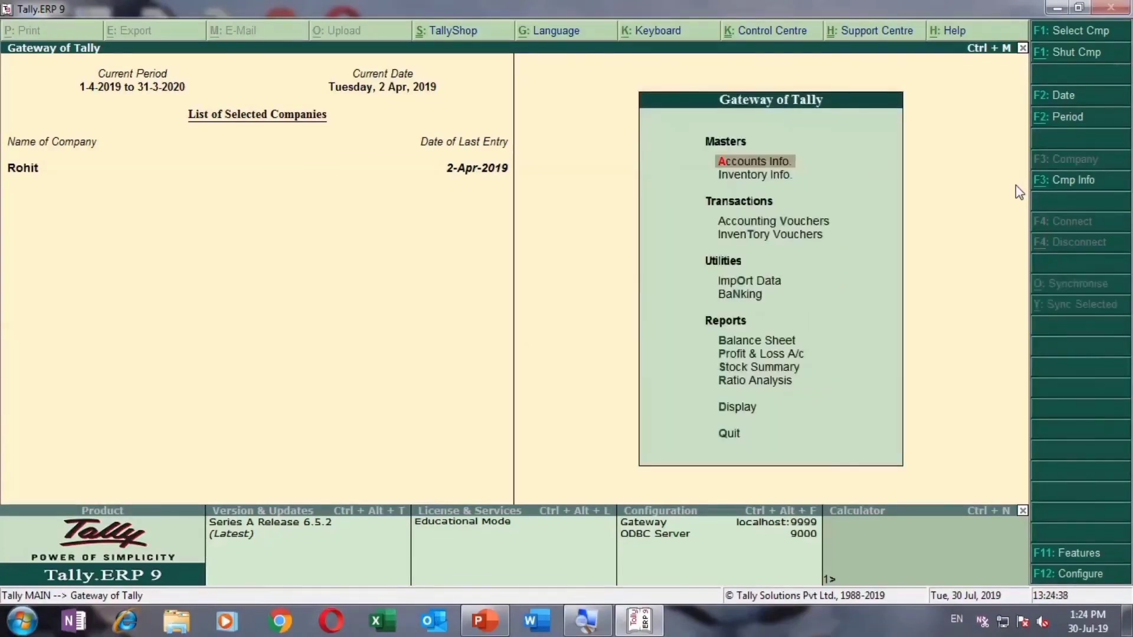